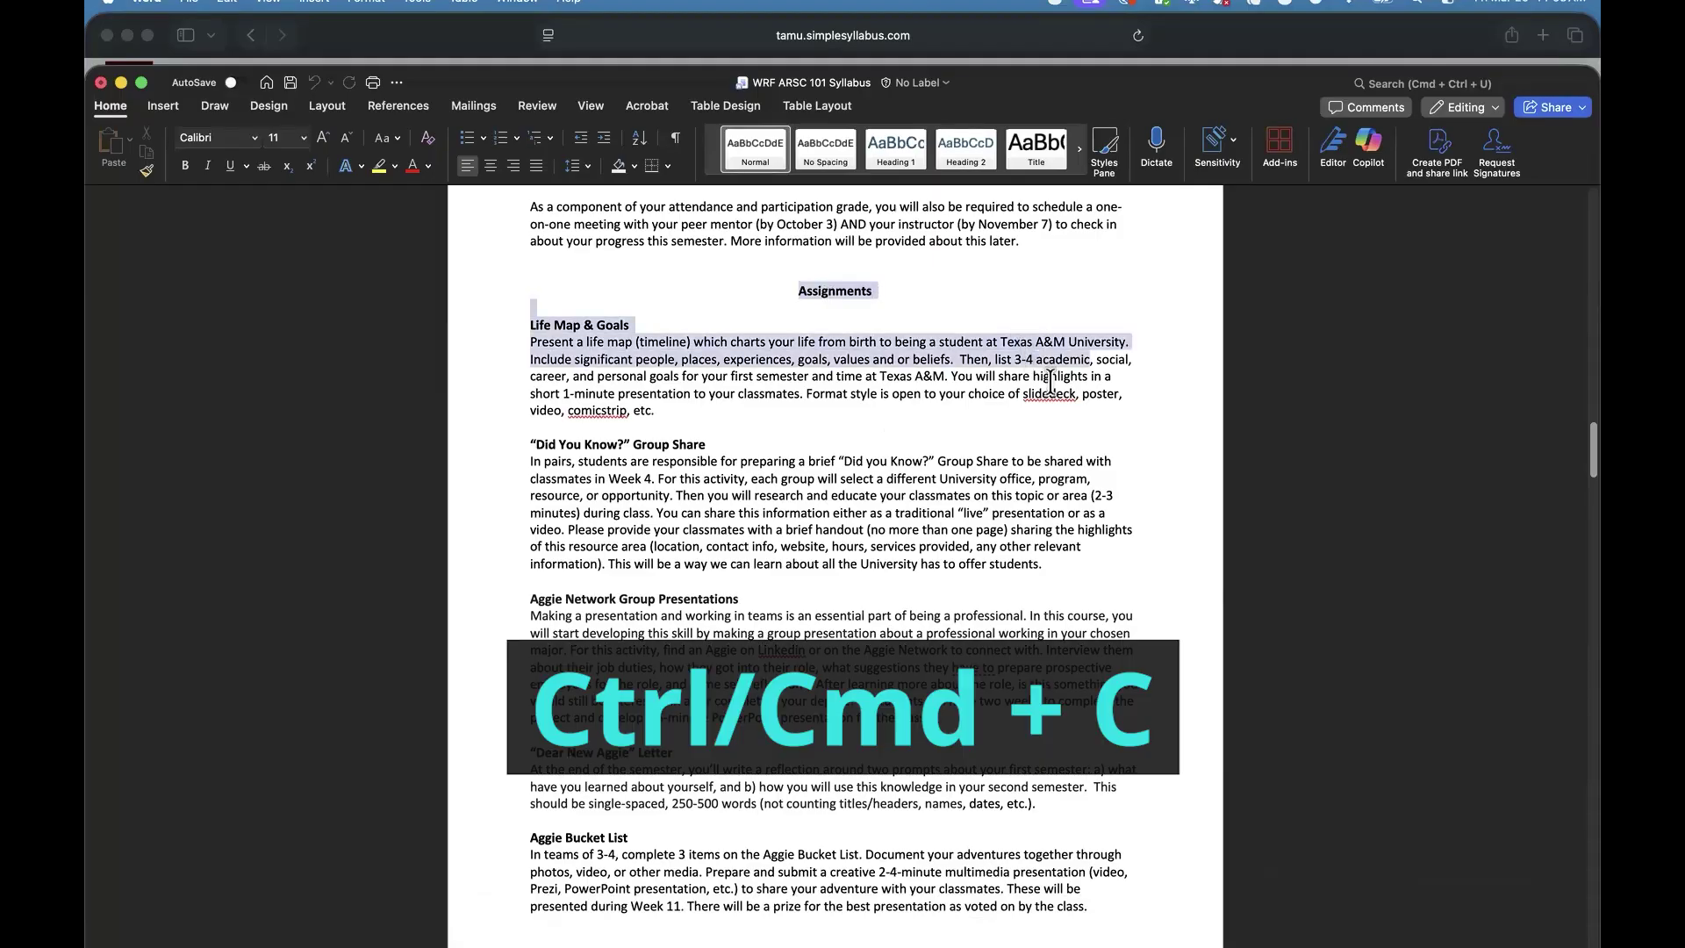
Copy the Assignments heading and Life Map & Goals section into Simple Syllabus's Course Schedule editor and clear the pasted text's formatting.
{"action": "key", "text": "super+c"}
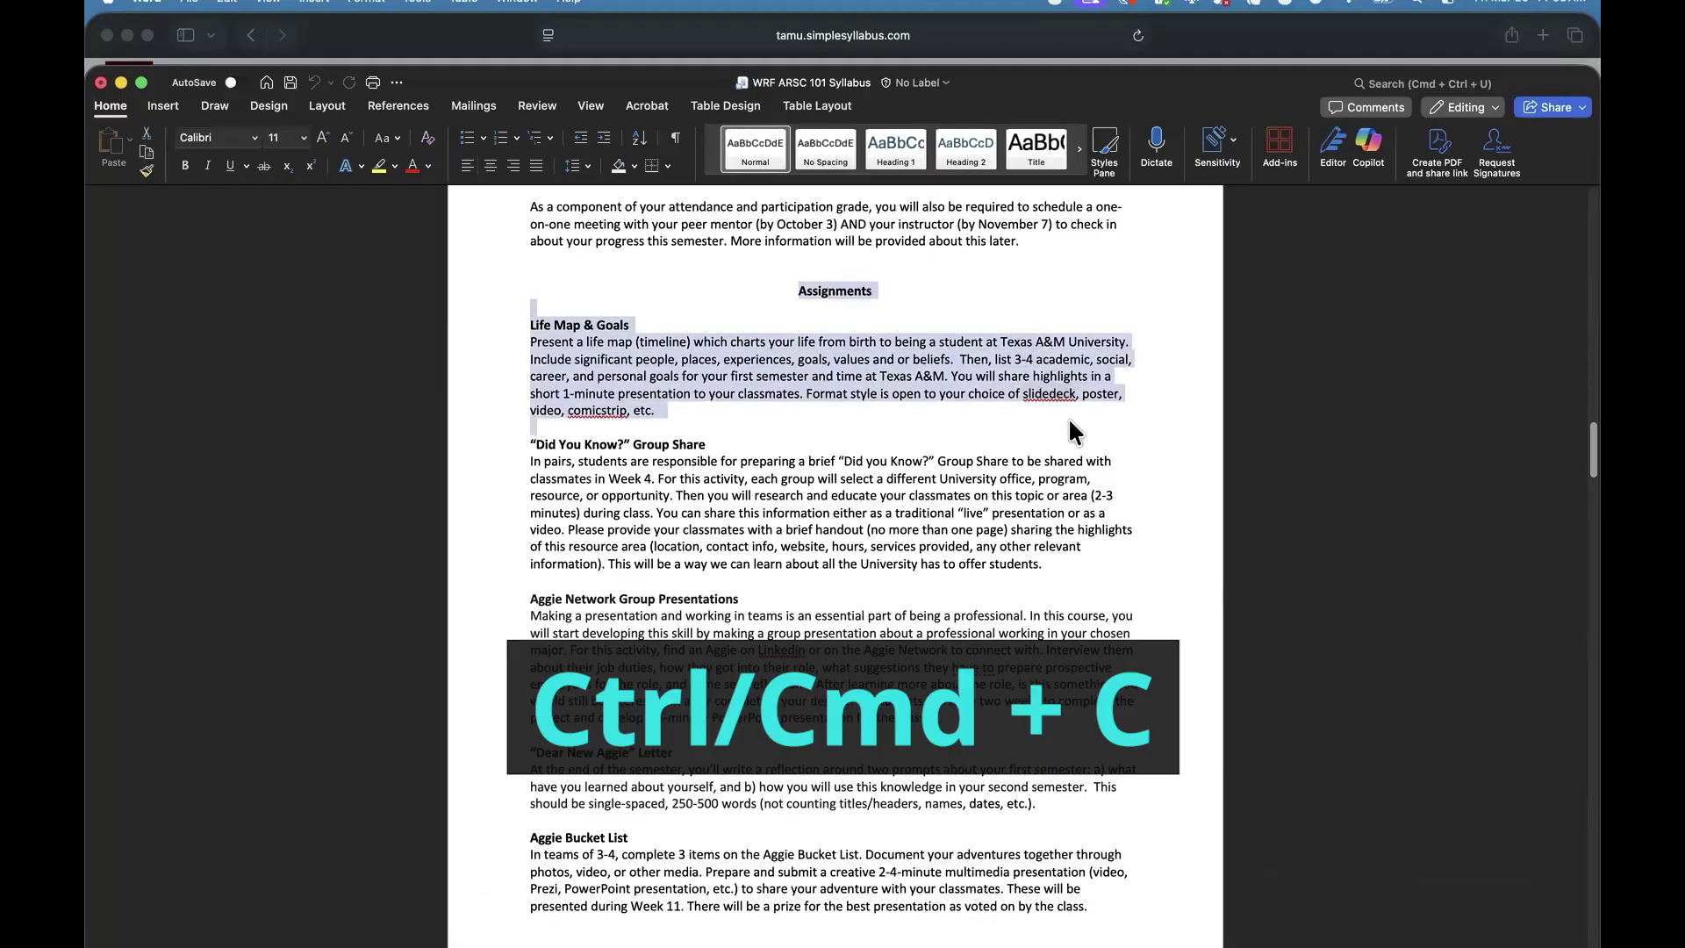
{"action": "left_click", "coordinate": [1251, 41]}
{"action": "left_click", "coordinate": [477, 459]}
{"action": "key", "text": "super+v"}
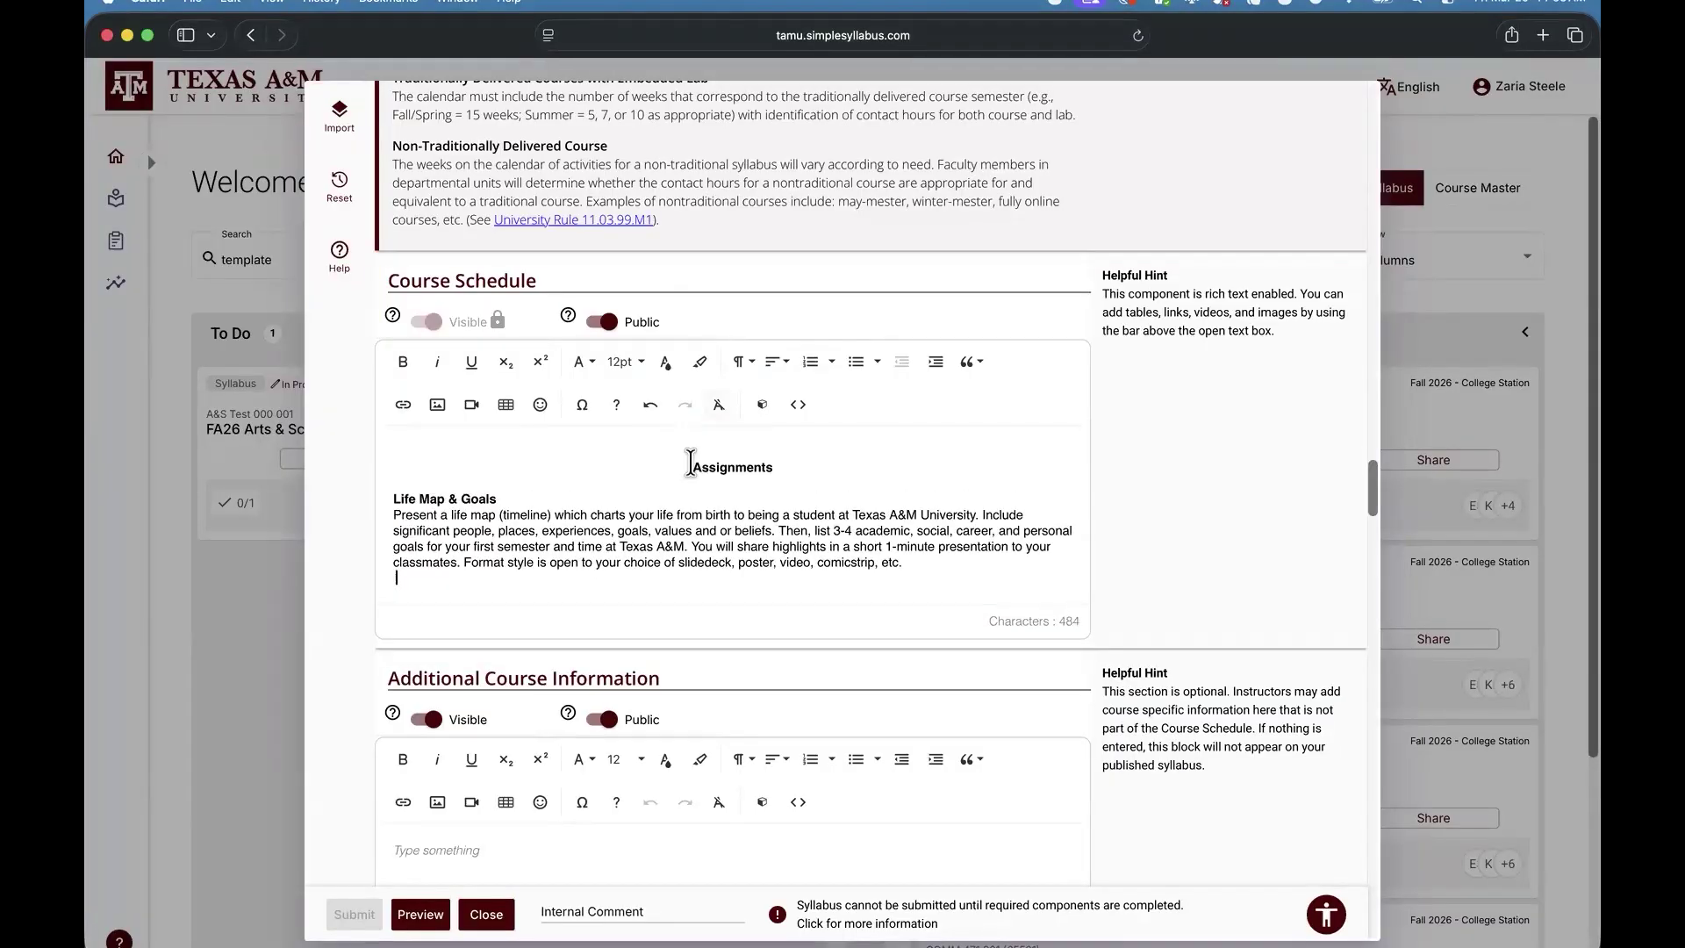
{"action": "left_click_drag", "start_coordinate": [692, 465], "coordinate": [941, 560]}
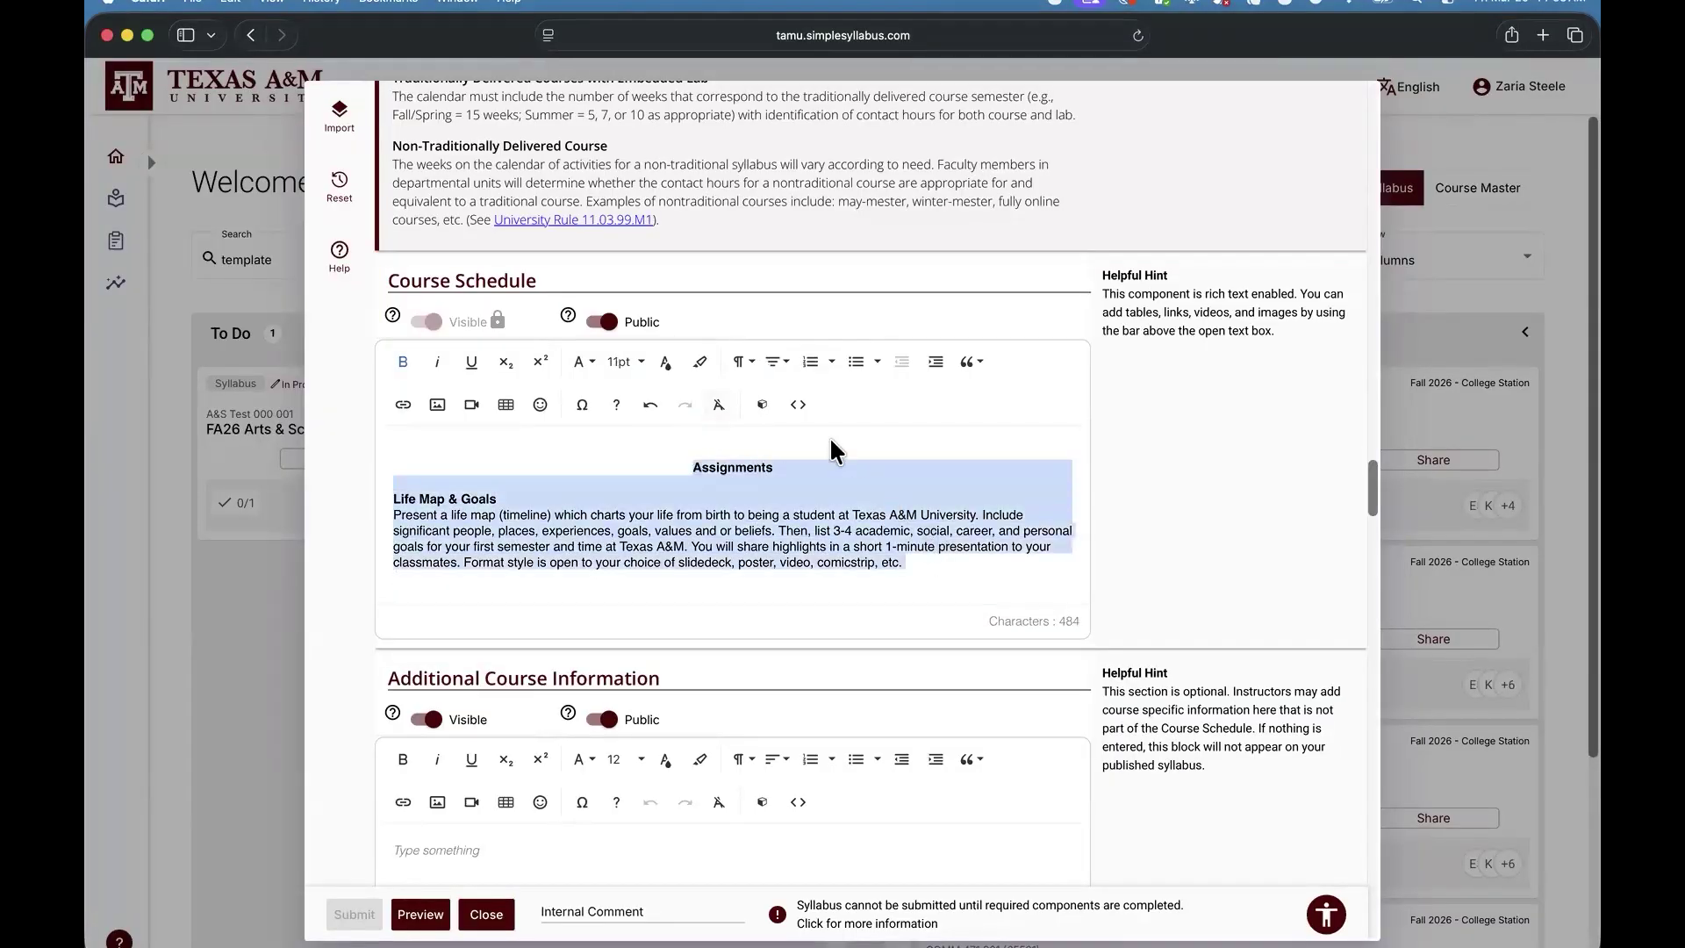
{"action": "left_click", "coordinate": [721, 405]}
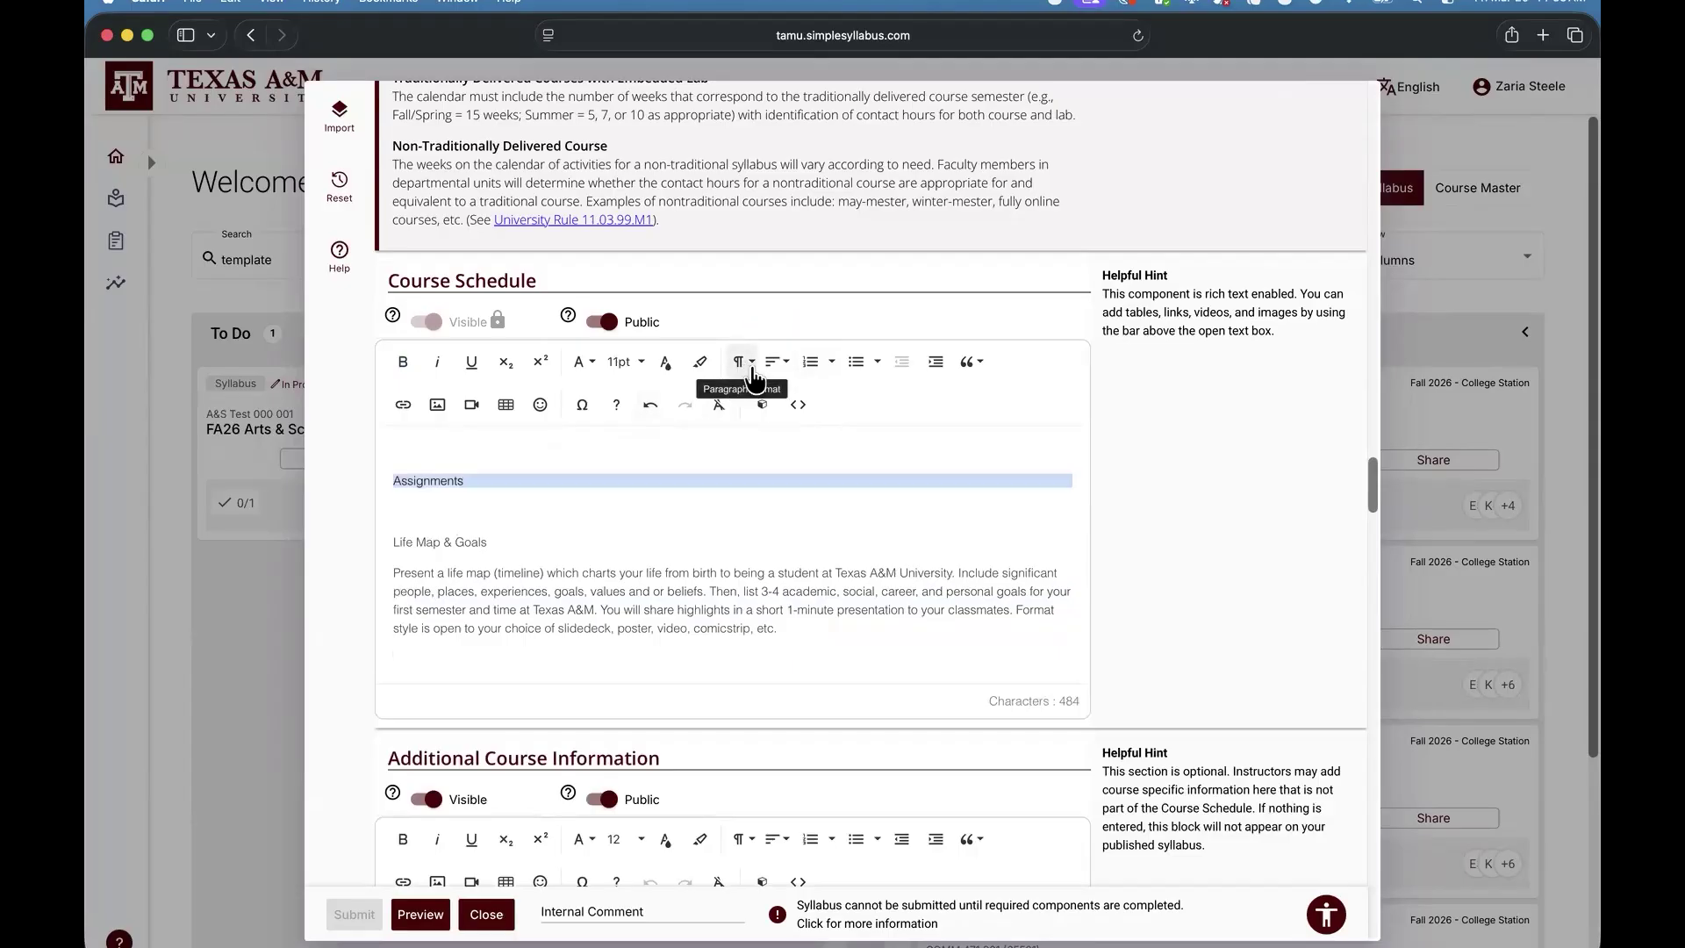
Format "Assignments" as Heading 3 and "Life Map & Goals" as Heading 4 in the Course Schedule editor.
{"action": "left_click", "coordinate": [746, 363]}
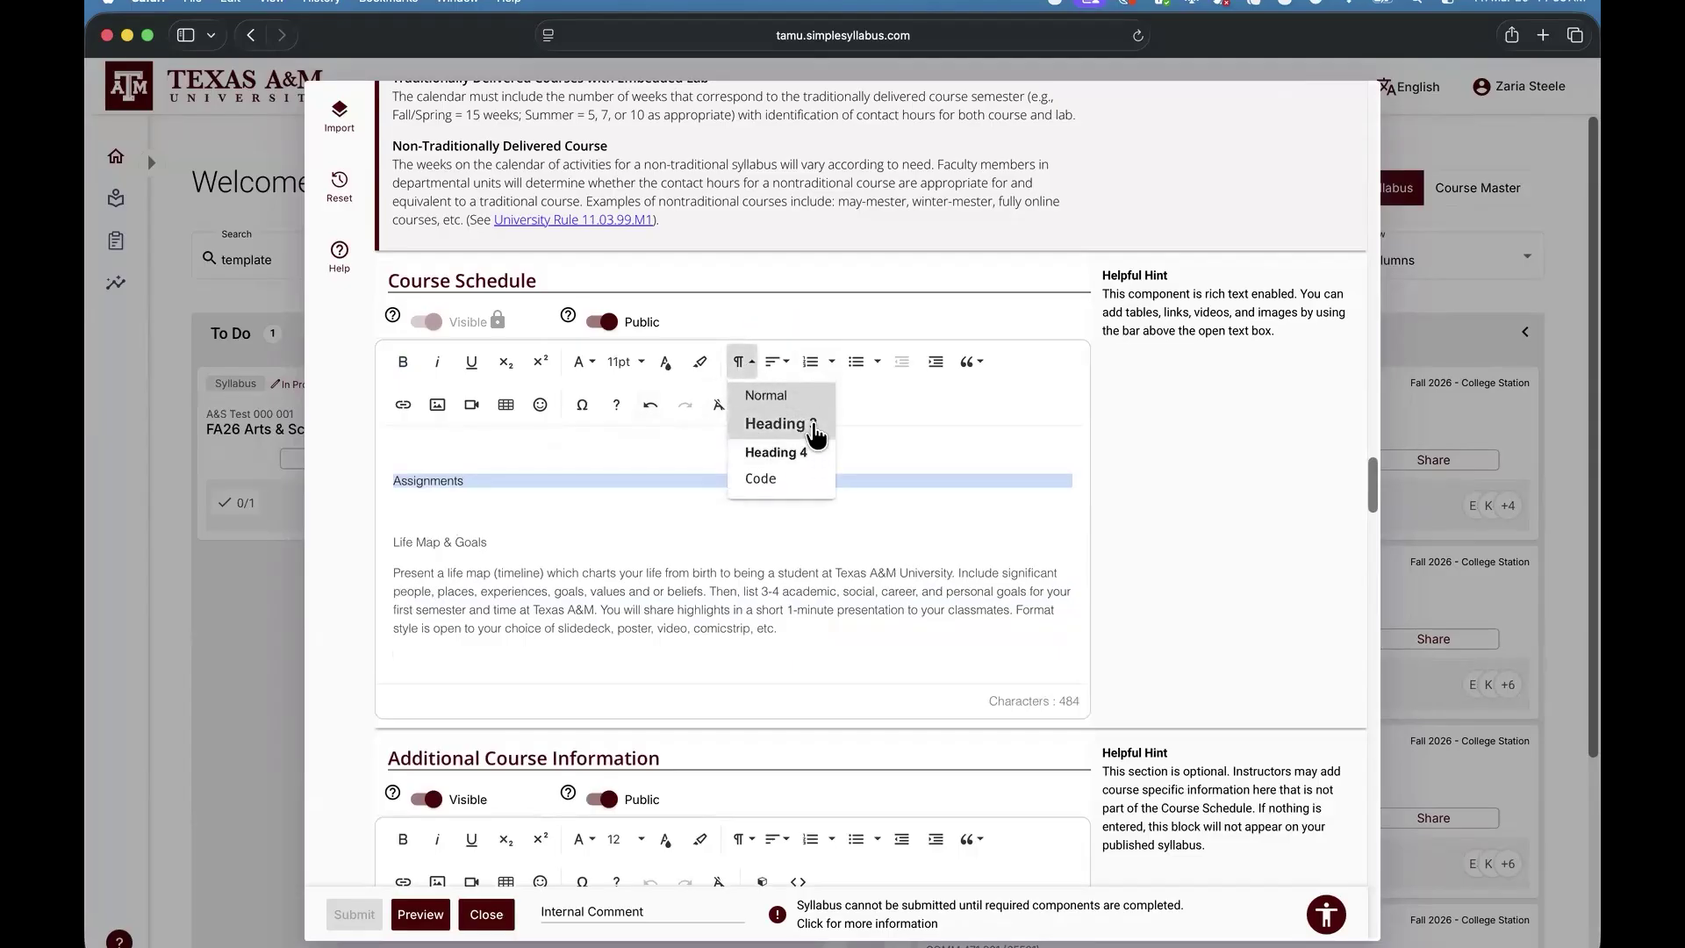
{"action": "left_click", "coordinate": [814, 434]}
{"action": "left_click_drag", "start_coordinate": [488, 551], "coordinate": [391, 551]}
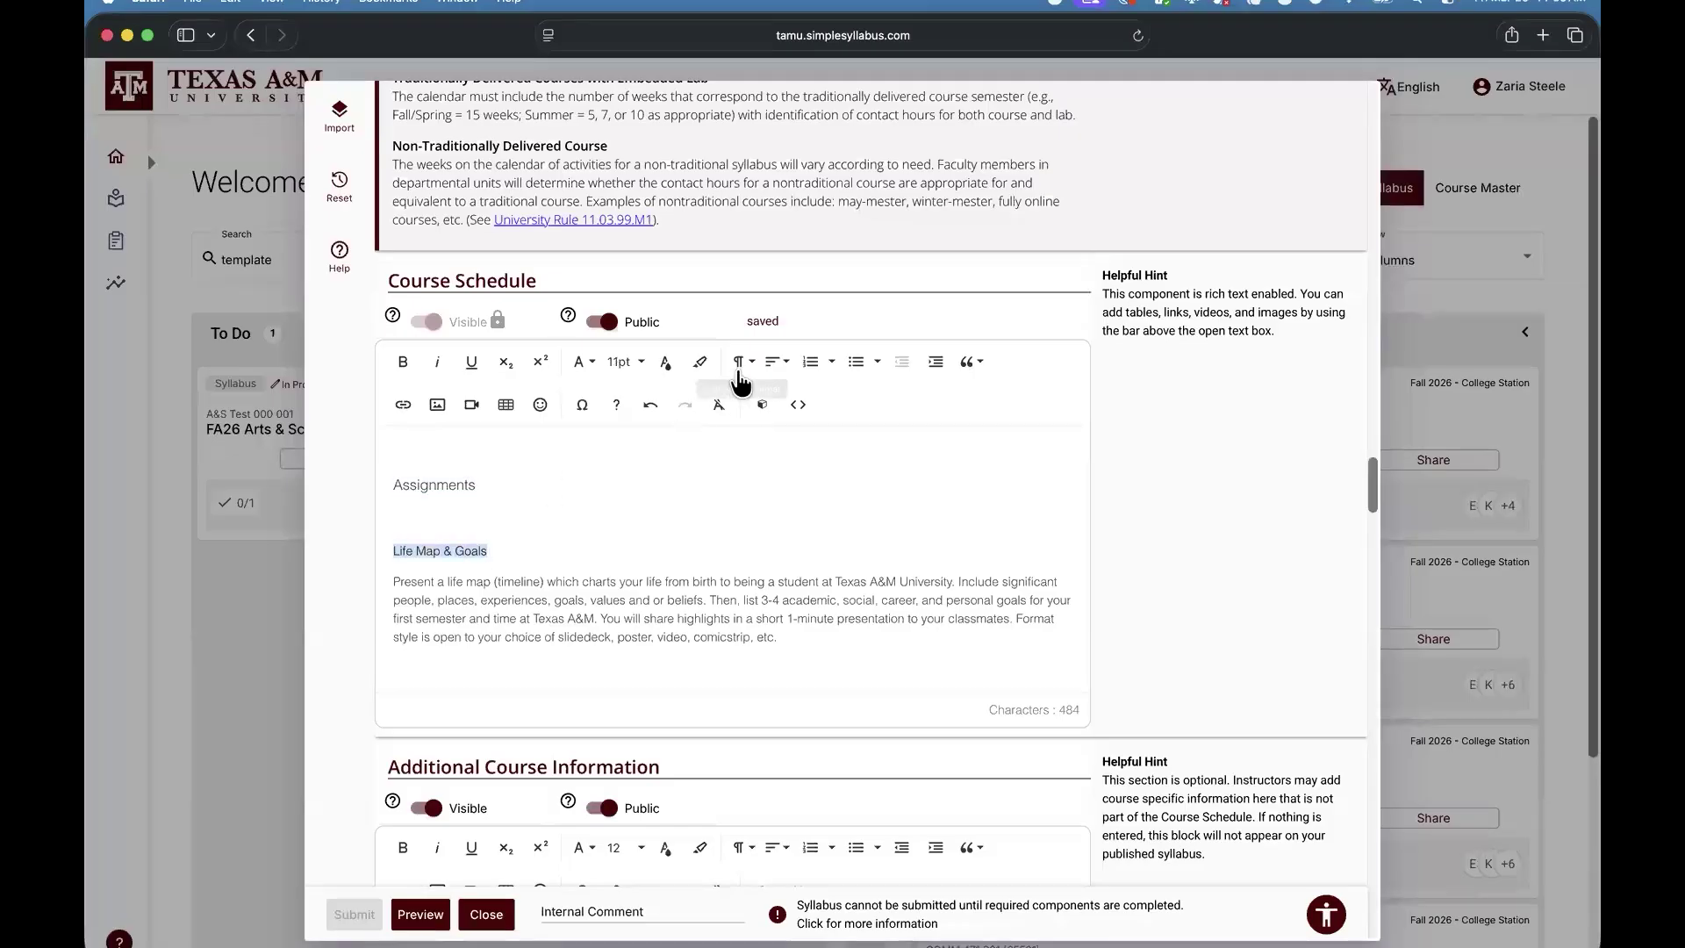
{"action": "left_click", "coordinate": [742, 365]}
{"action": "left_click", "coordinate": [783, 444]}
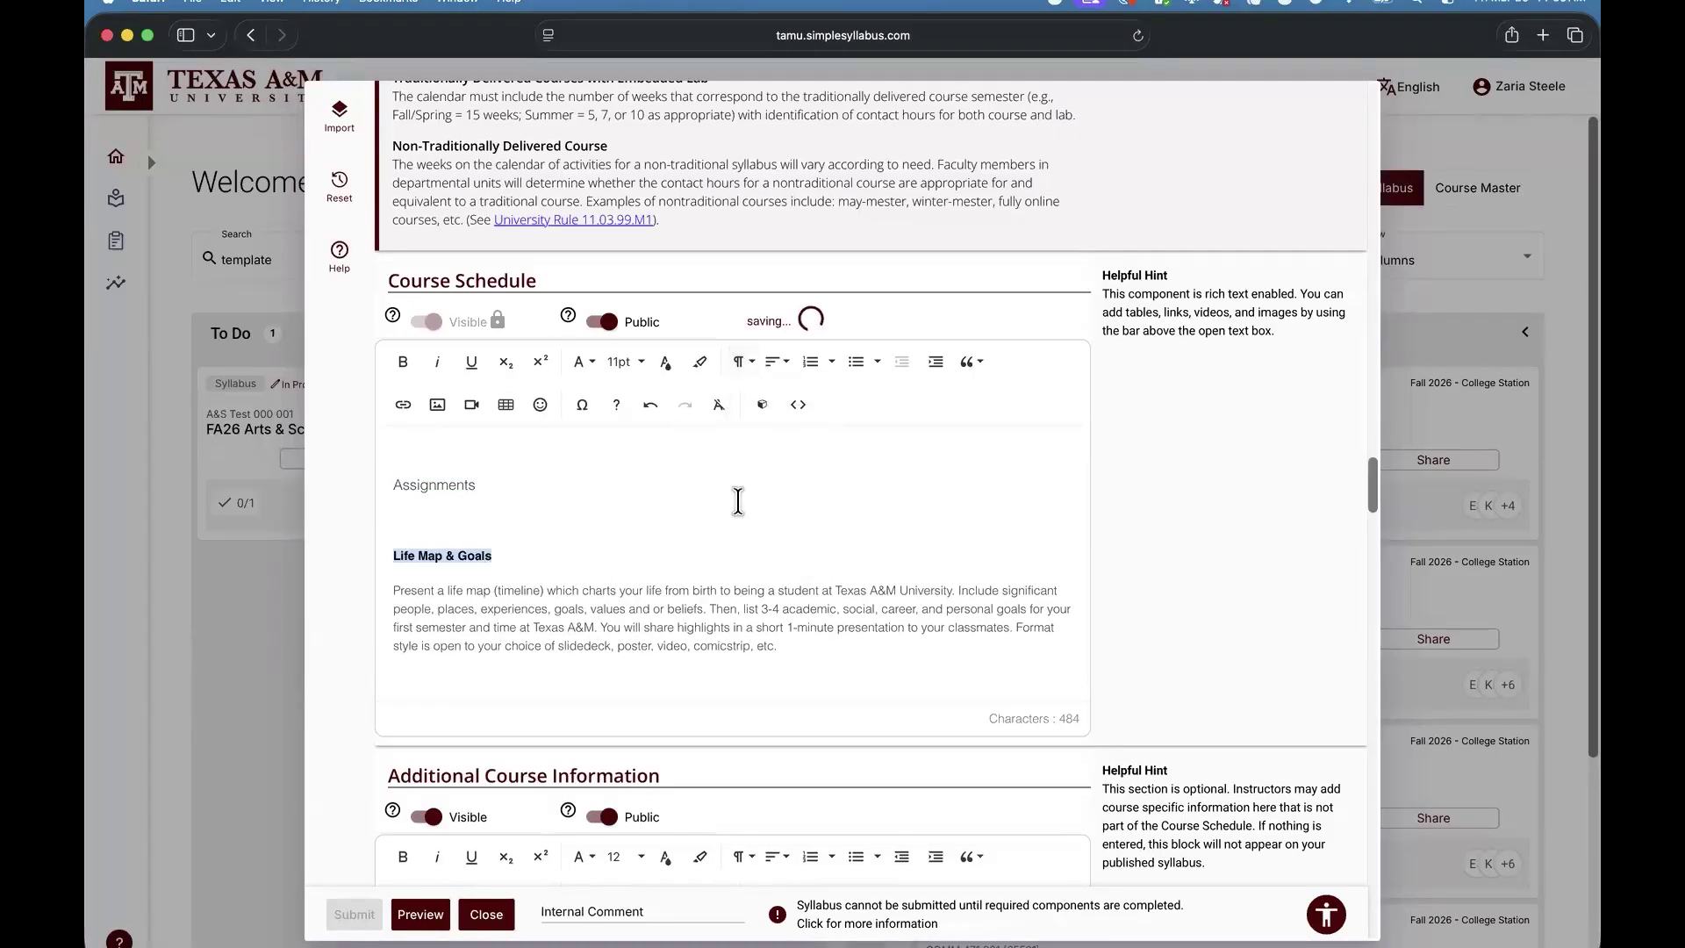
{"action": "scroll", "coordinate": [729, 500], "scroll_direction": "up", "scroll_amount": 10}
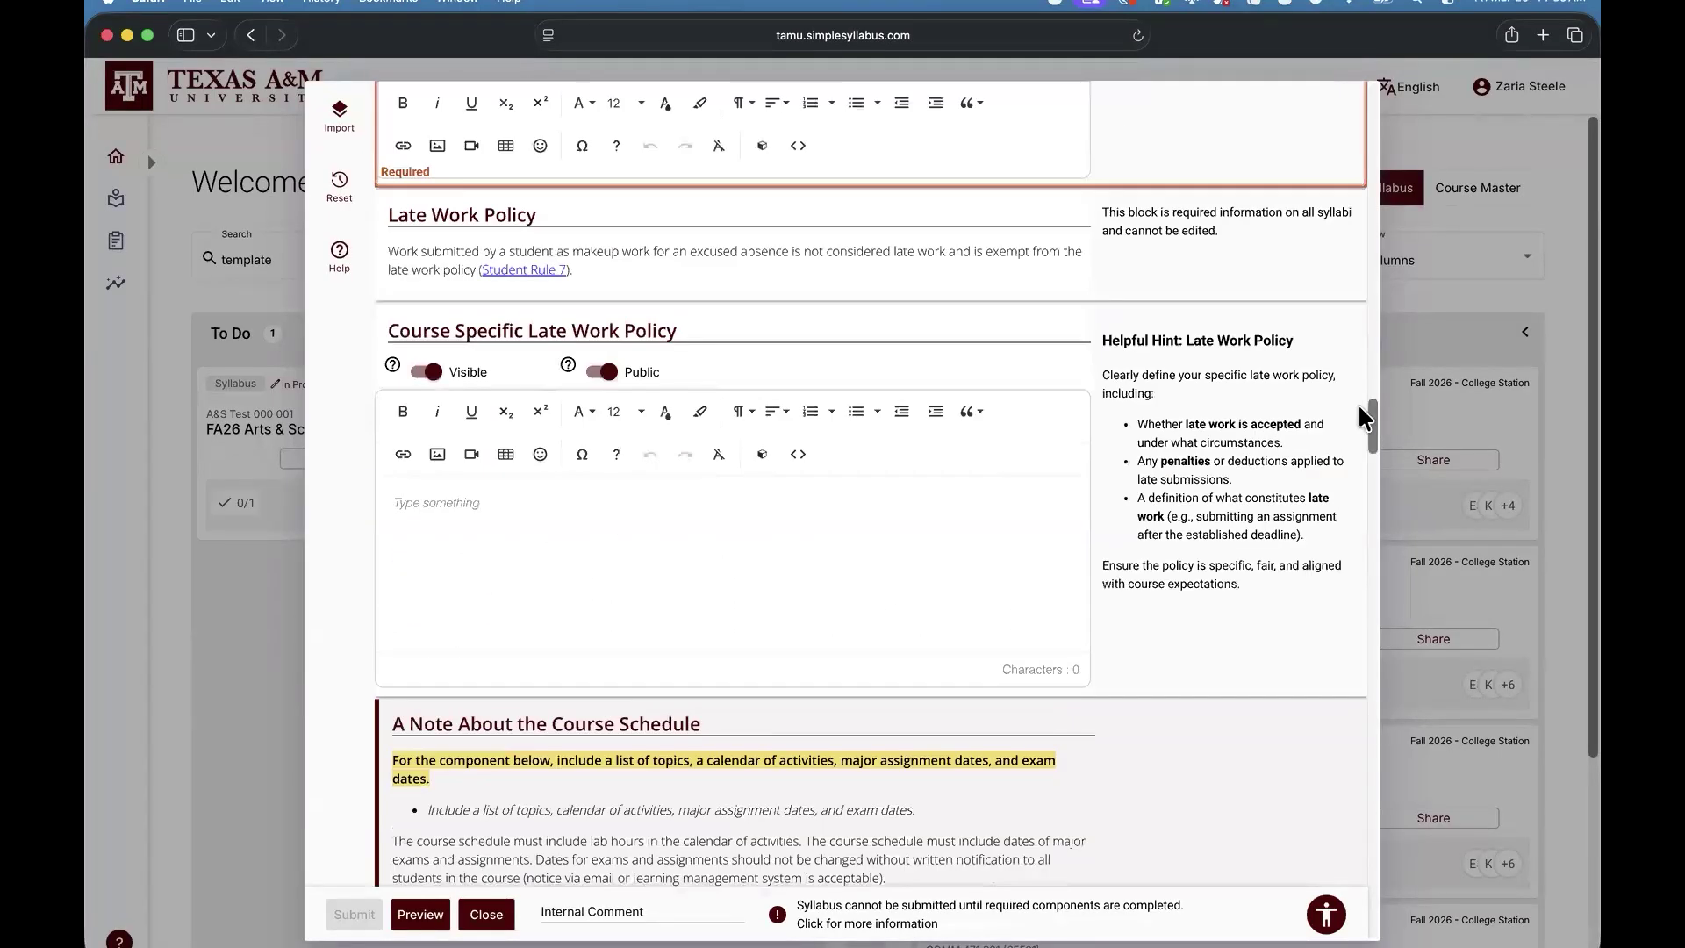
{"action": "left_click_drag", "start_coordinate": [1372, 421], "coordinate": [1392, 92]}
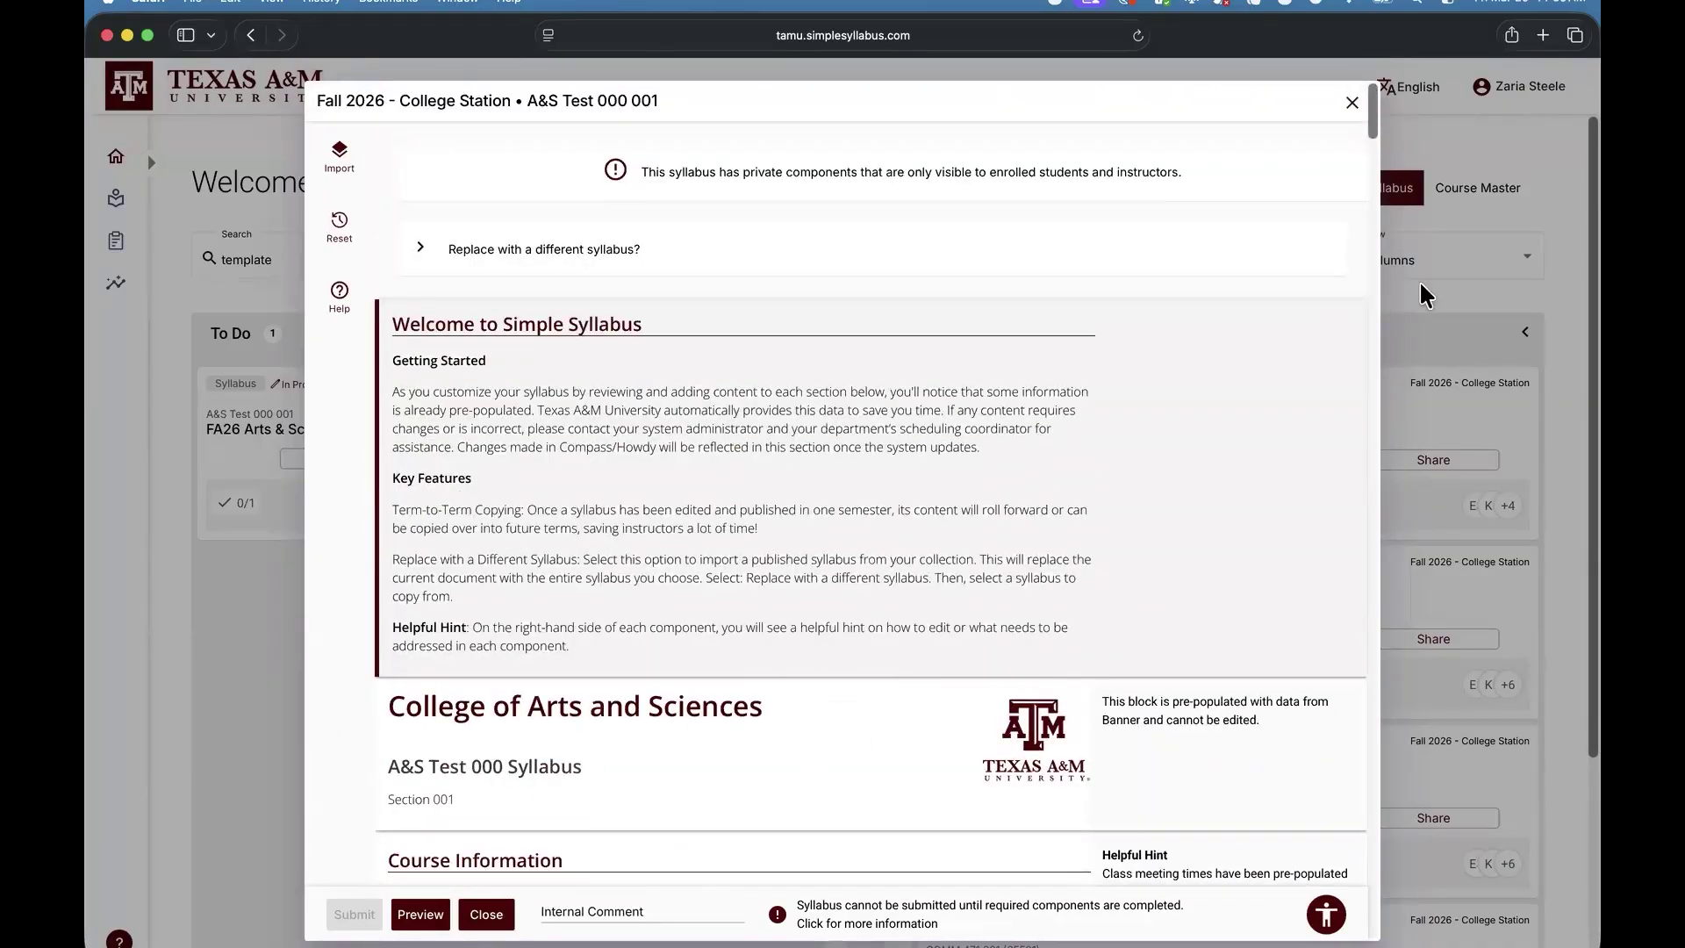
{"action": "scroll", "coordinate": [1385, 136], "scroll_direction": "down", "scroll_amount": 5}
{"action": "left_click_drag", "start_coordinate": [1384, 149], "coordinate": [1404, 509]}
Review the paragraph format options for the "Assignments" heading and select the "Life Map & Goals" subheading.
{"action": "double_click", "coordinate": [406, 544]}
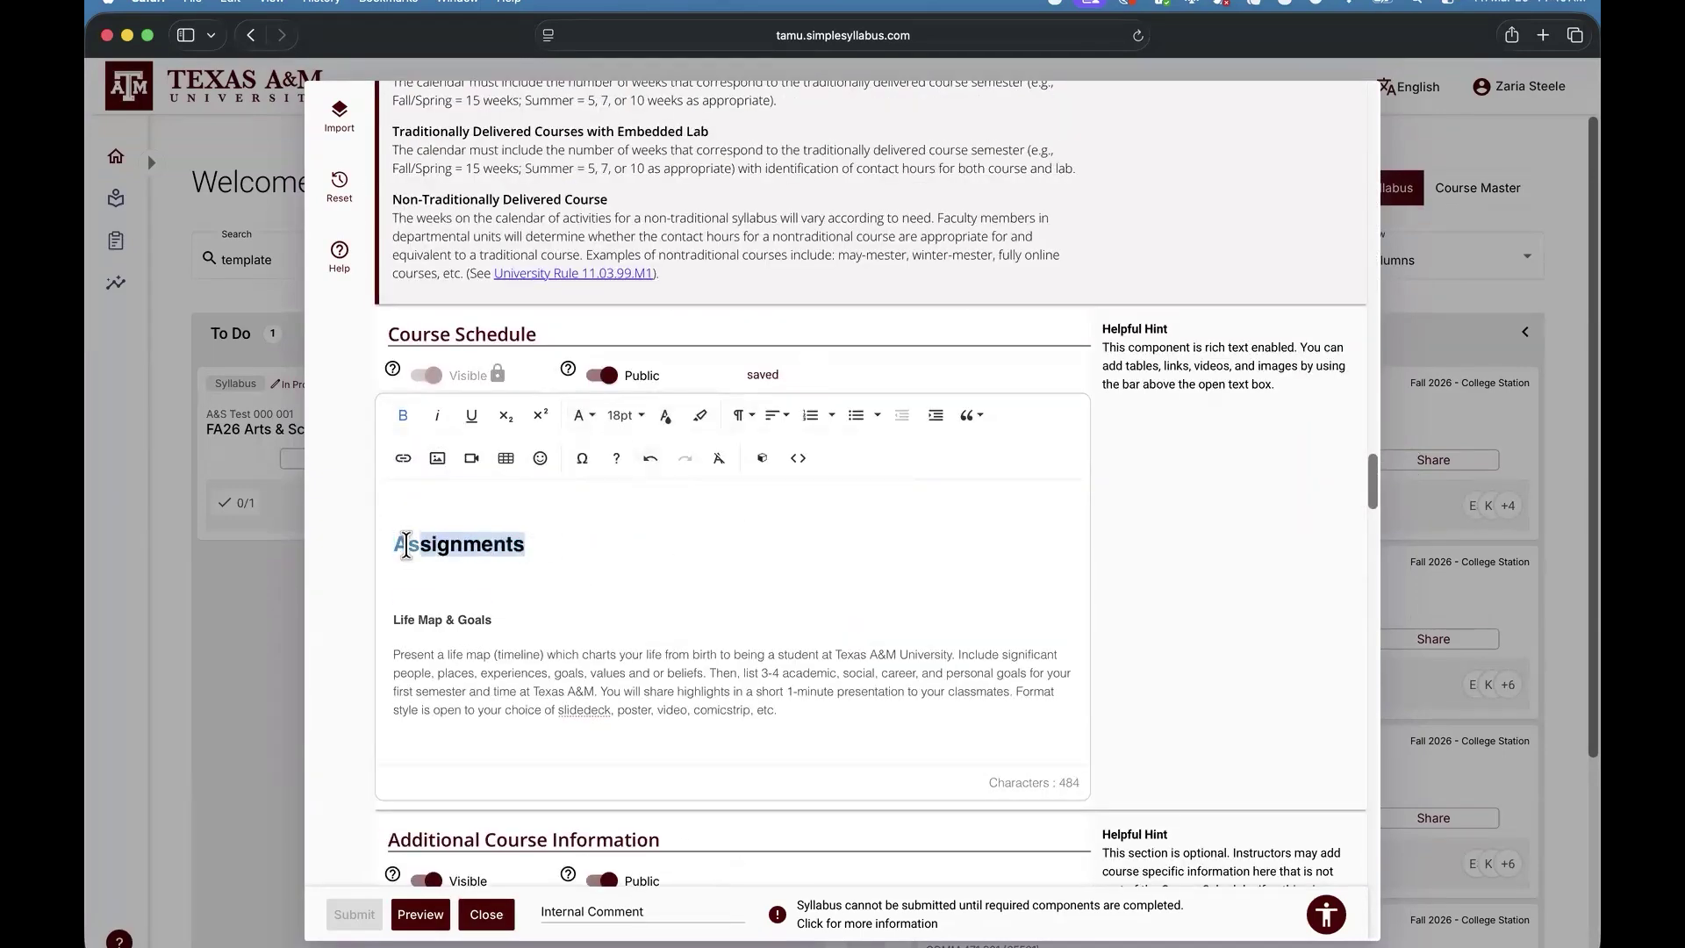
{"action": "left_click", "coordinate": [741, 415]}
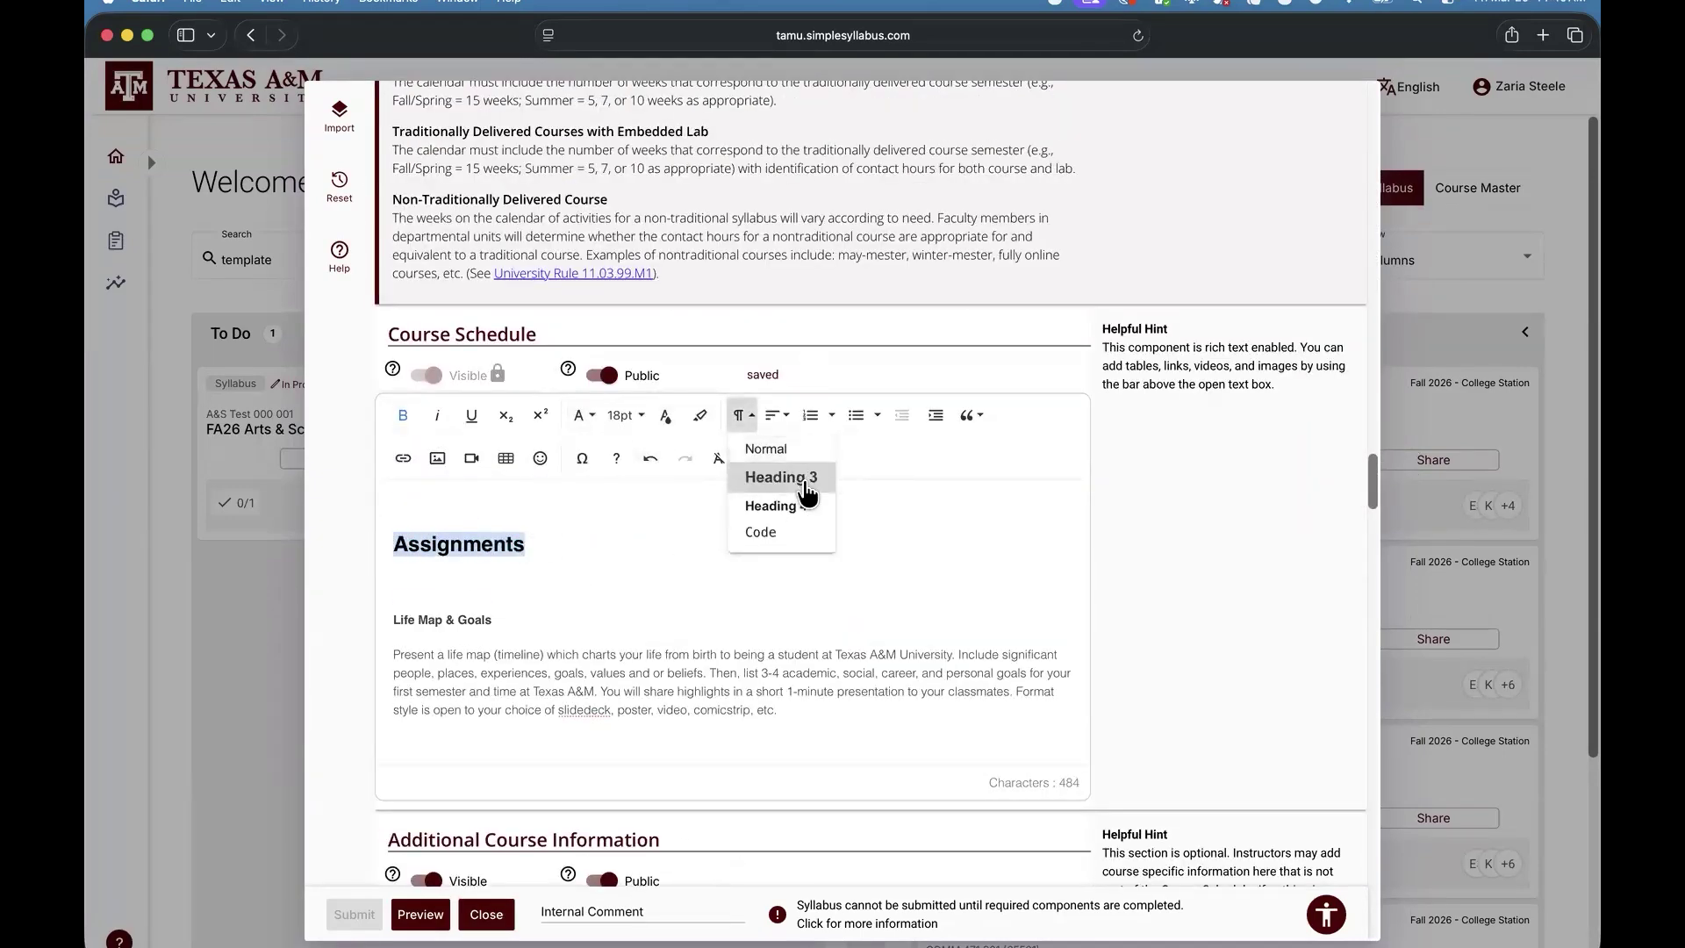
{"action": "left_click", "coordinate": [482, 616]}
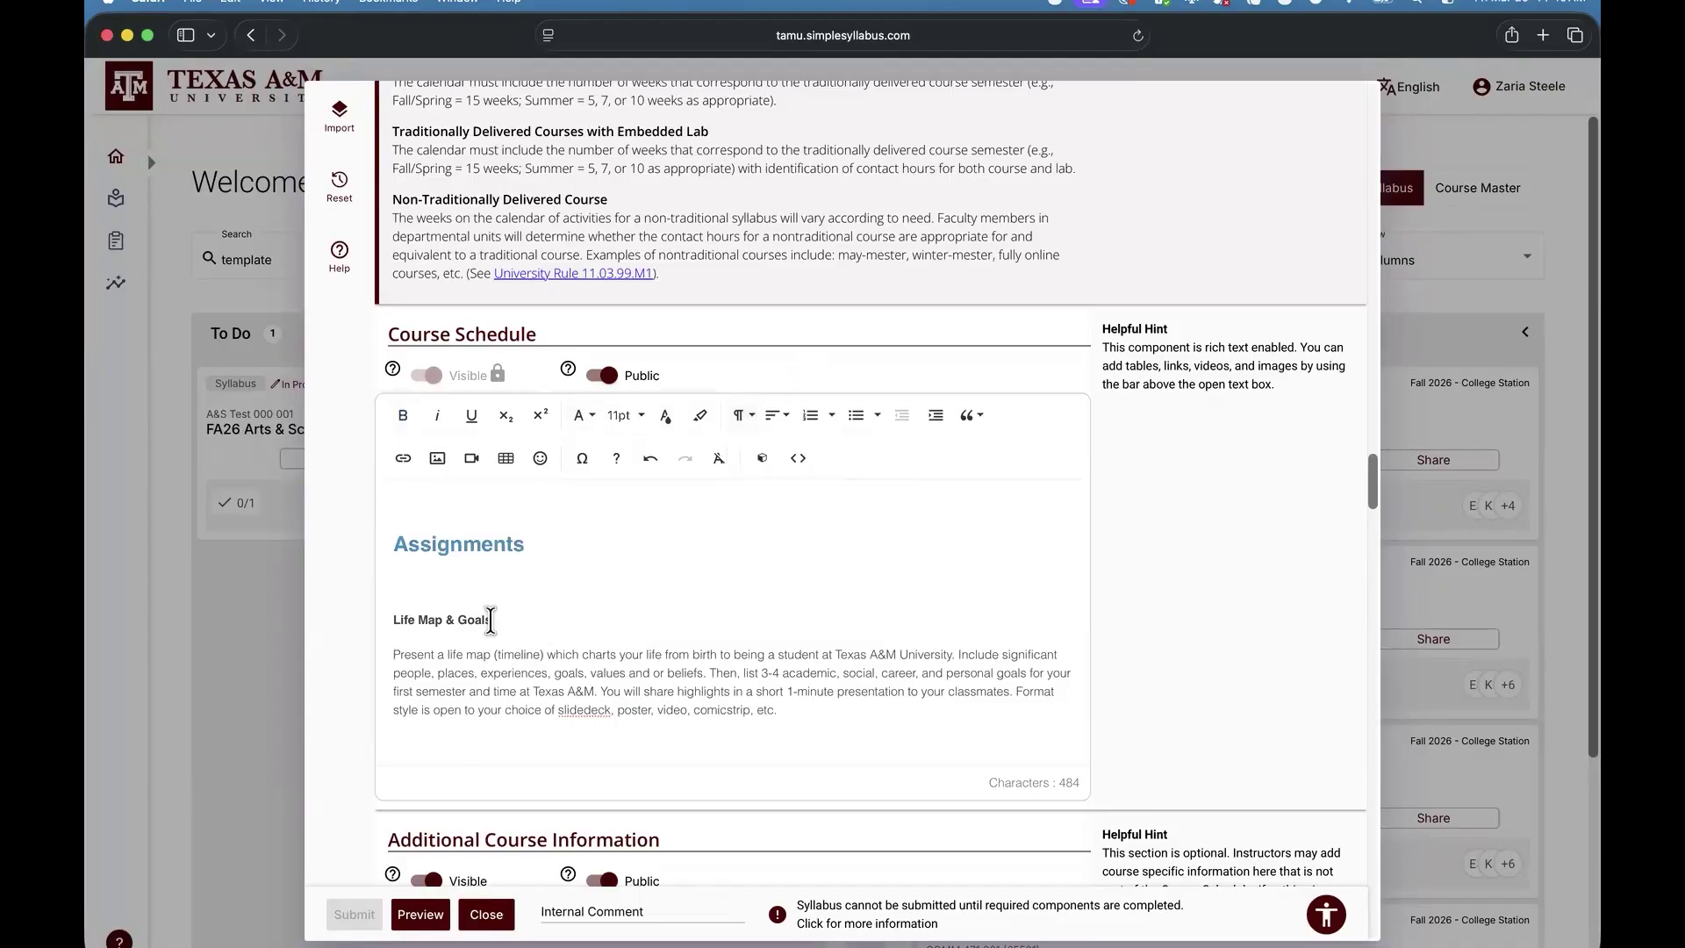
{"action": "left_click_drag", "start_coordinate": [490, 621], "coordinate": [408, 626]}
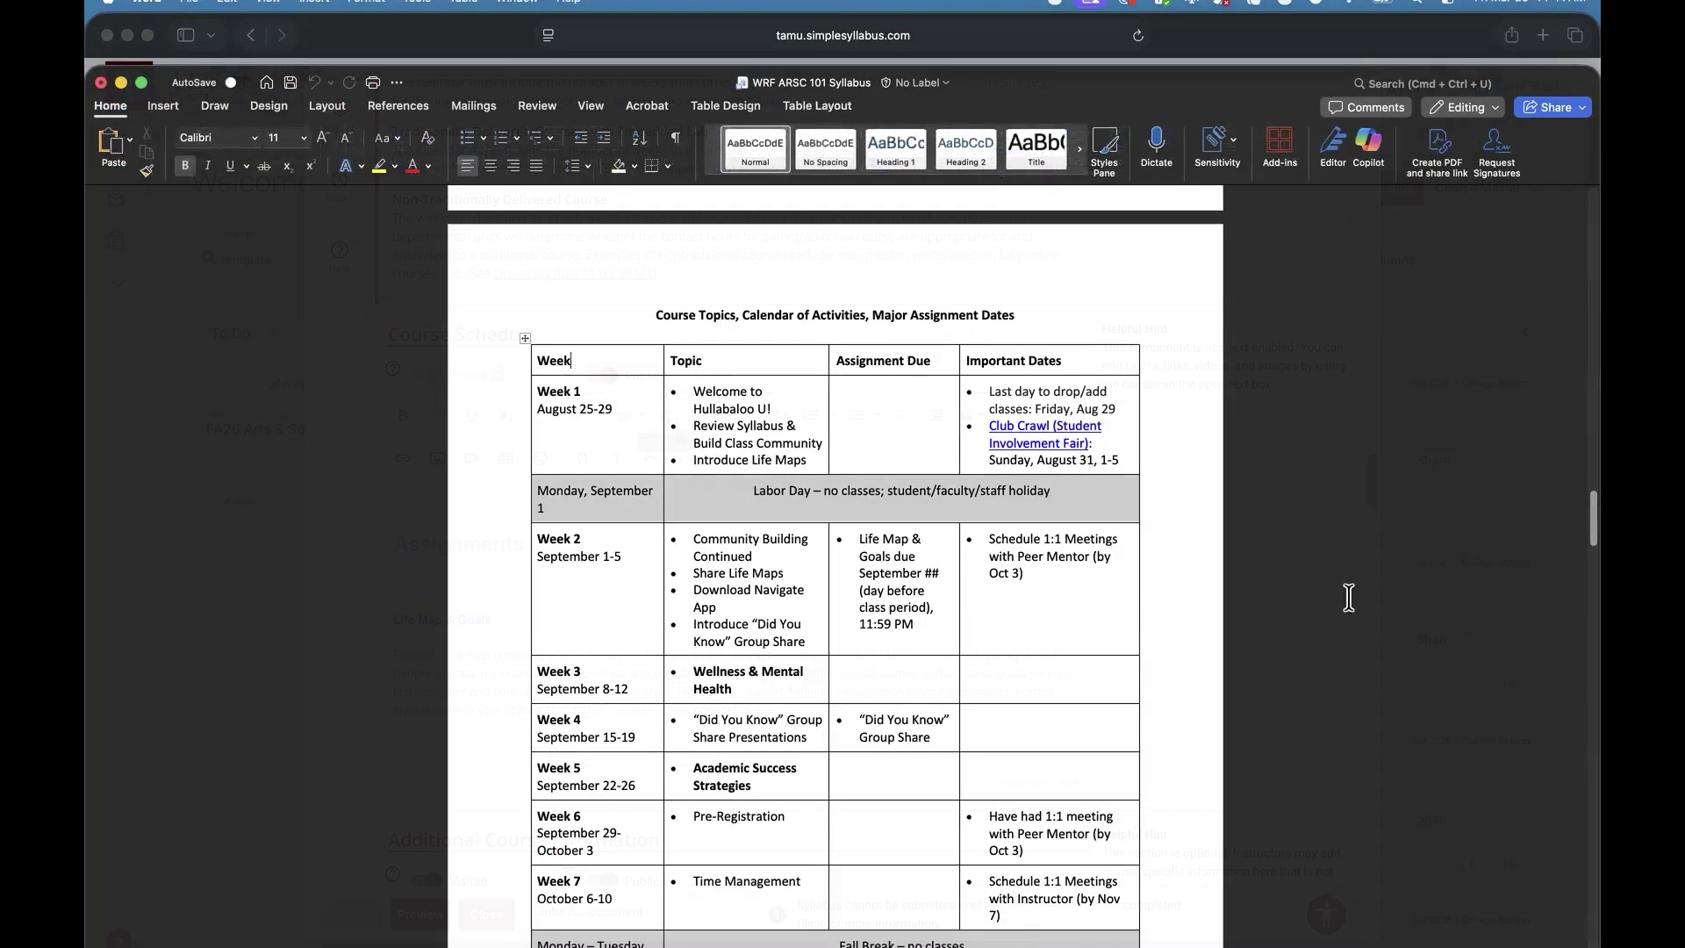
Copy the Word syllabus's schedule table from the header row through Week 2 and paste it into Simple Syllabus's Course Schedule editor.
{"action": "scroll", "coordinate": [559, 349], "scroll_direction": "down", "scroll_amount": 5}
{"action": "scroll", "coordinate": [648, 570], "scroll_direction": "up", "scroll_amount": 5}
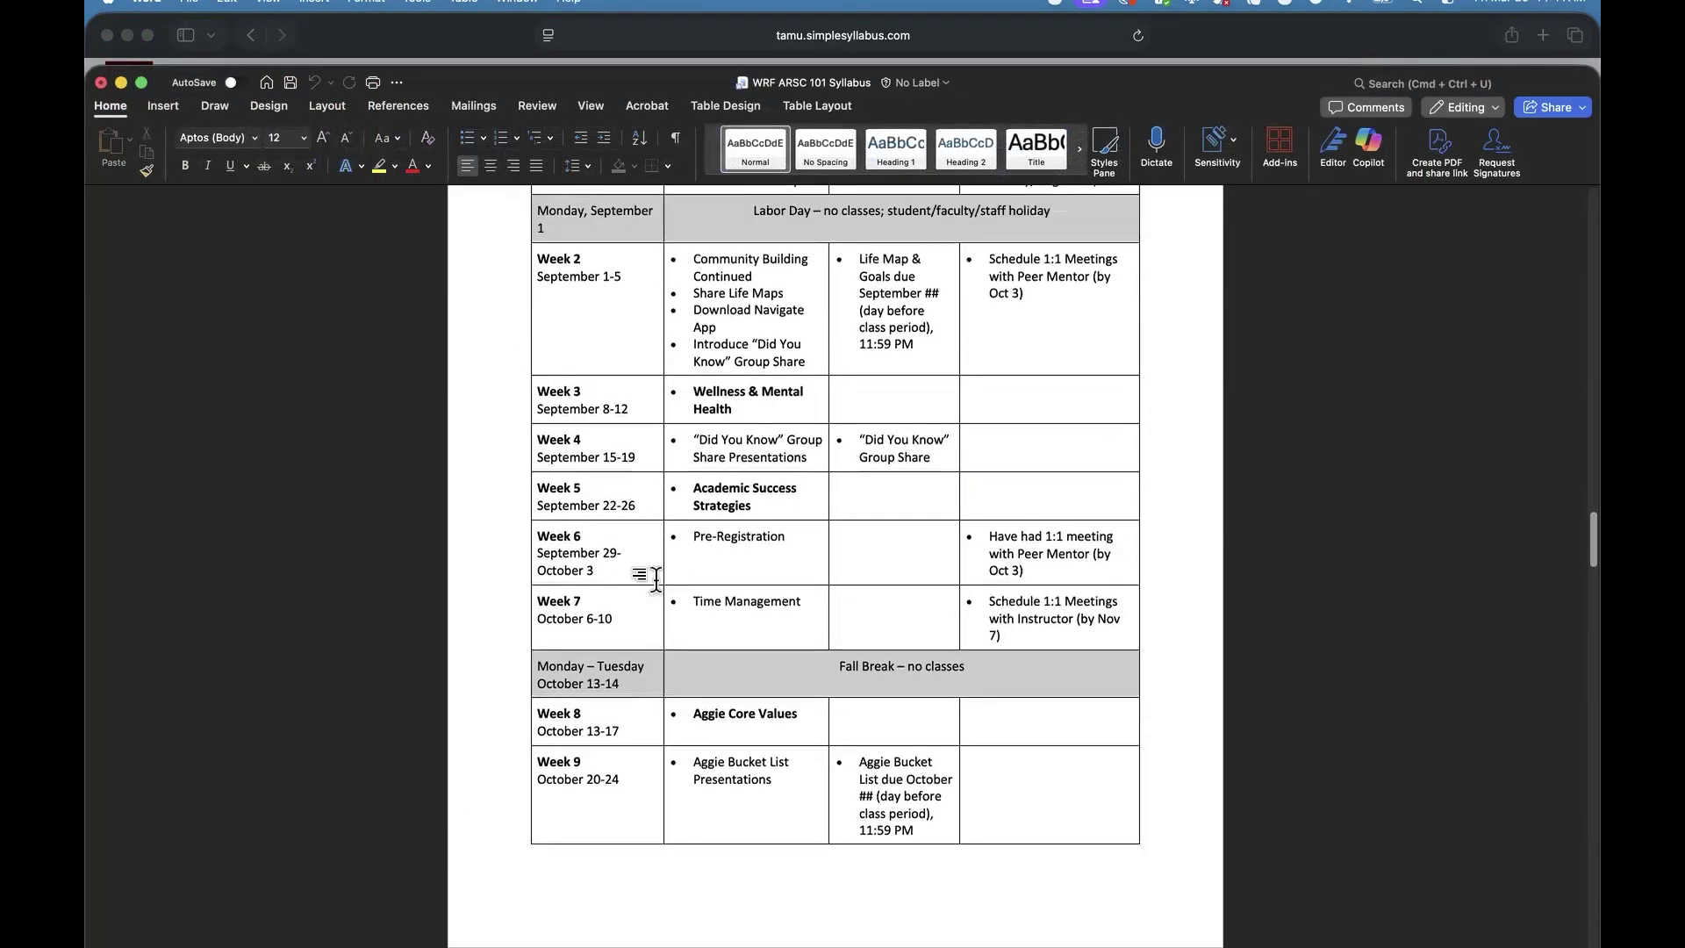
{"action": "scroll", "coordinate": [648, 570], "scroll_direction": "up", "scroll_amount": 2}
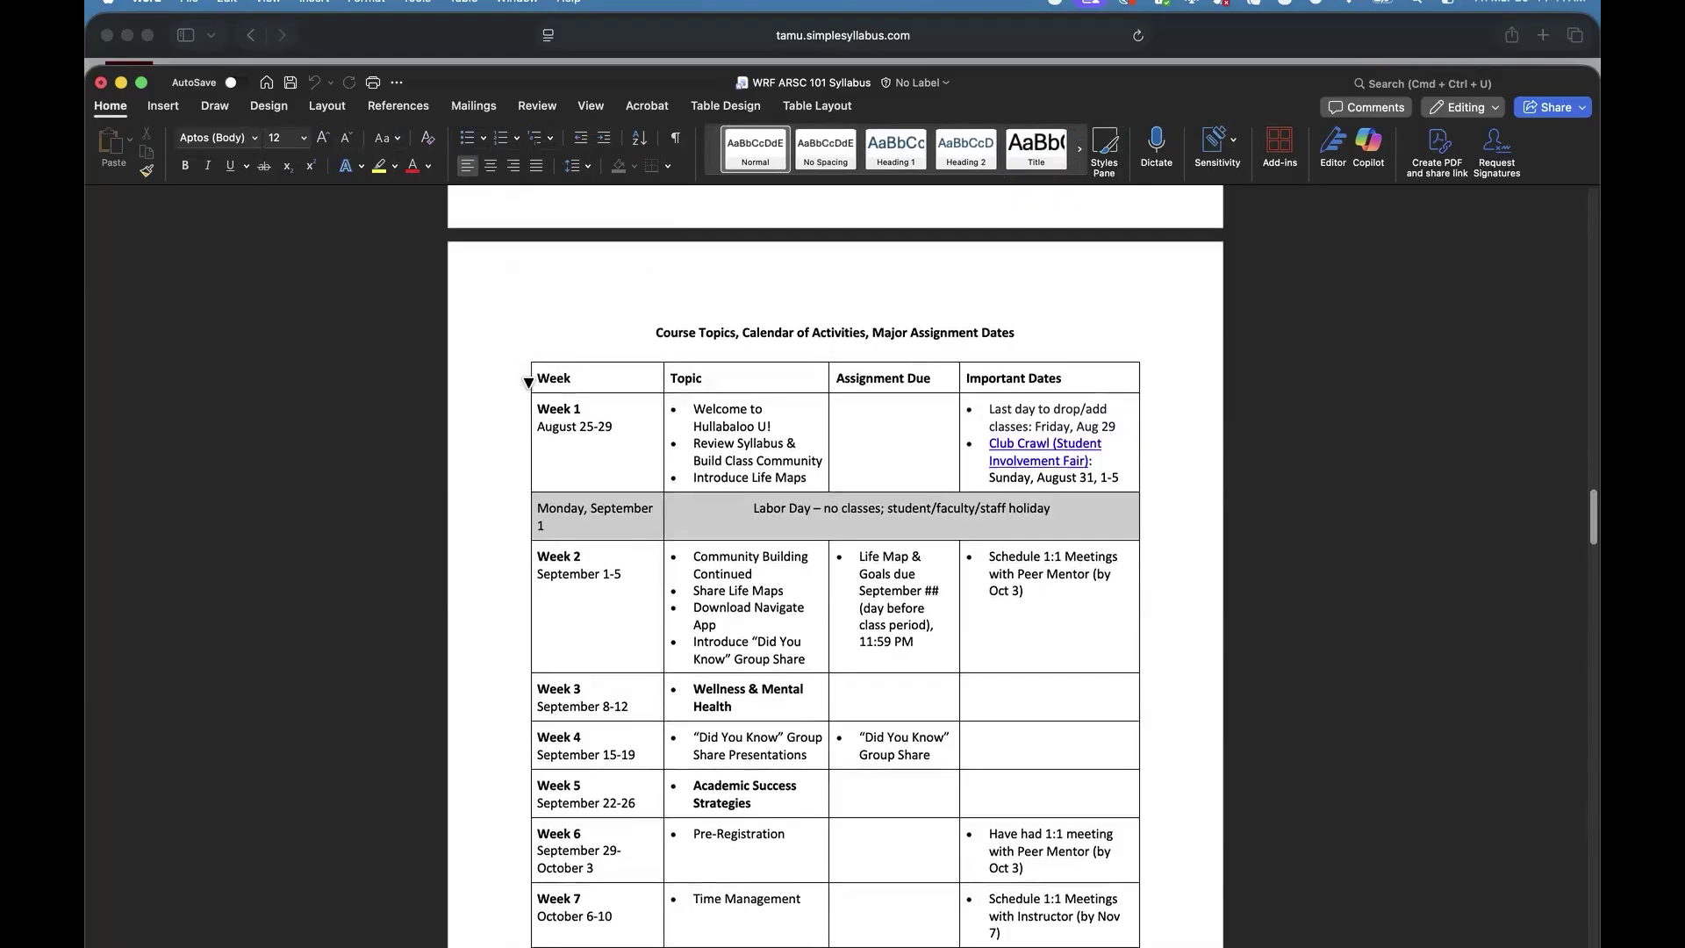
{"action": "left_click_drag", "start_coordinate": [538, 378], "coordinate": [1072, 580]}
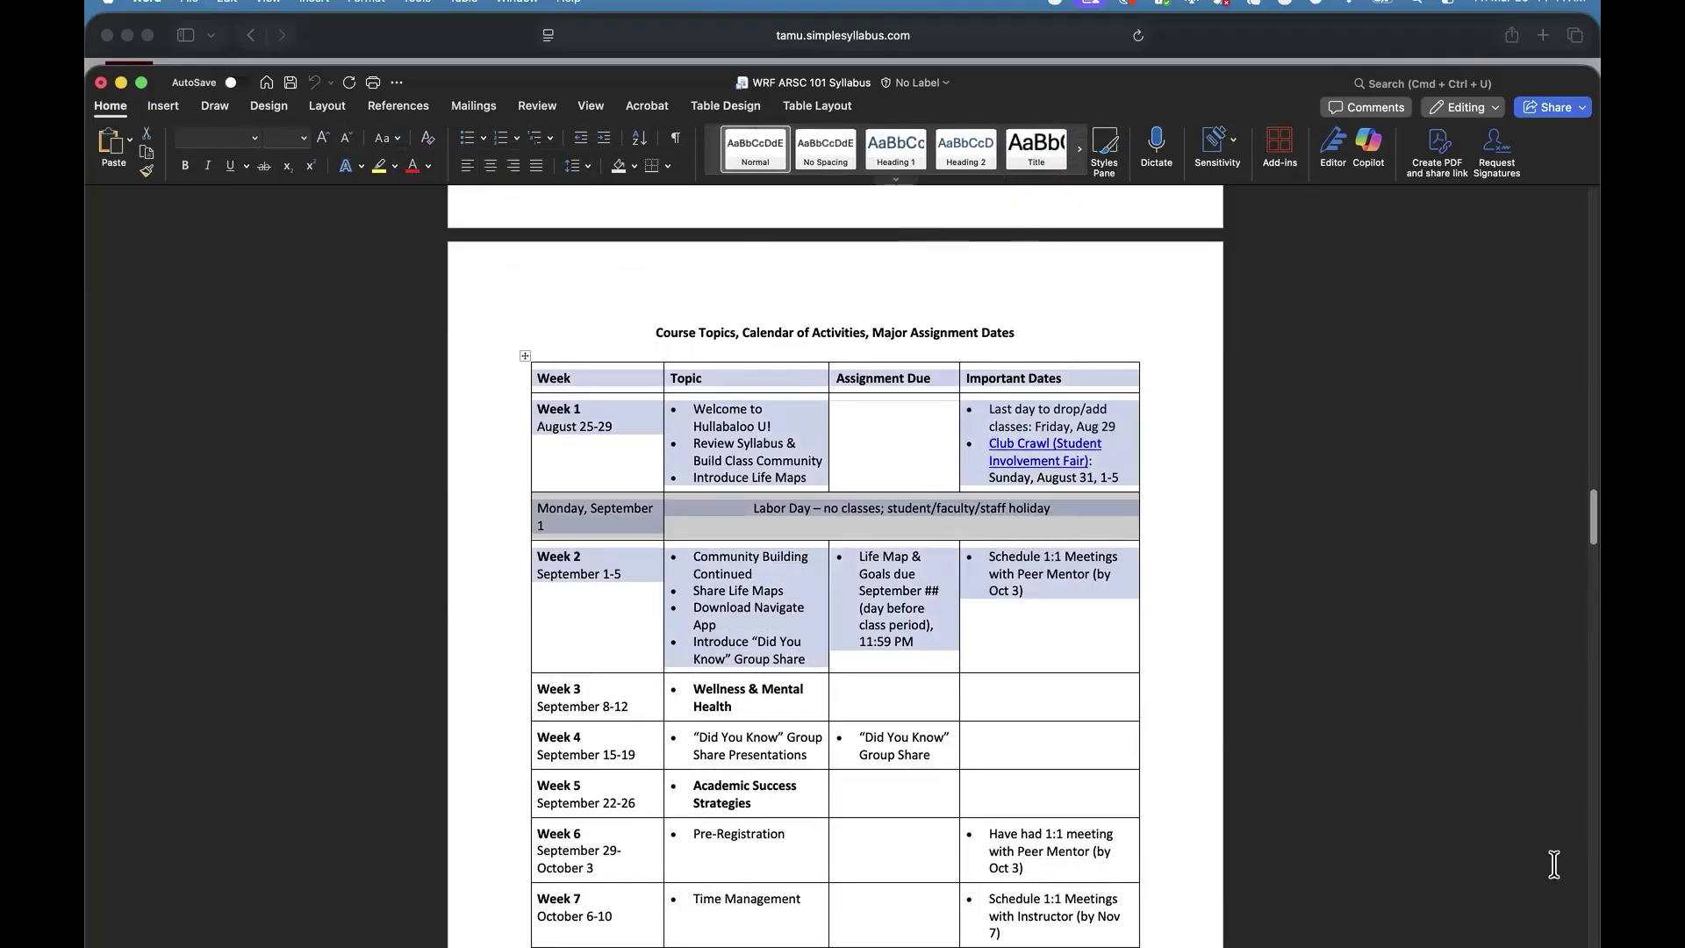
{"action": "key", "text": "super+c"}
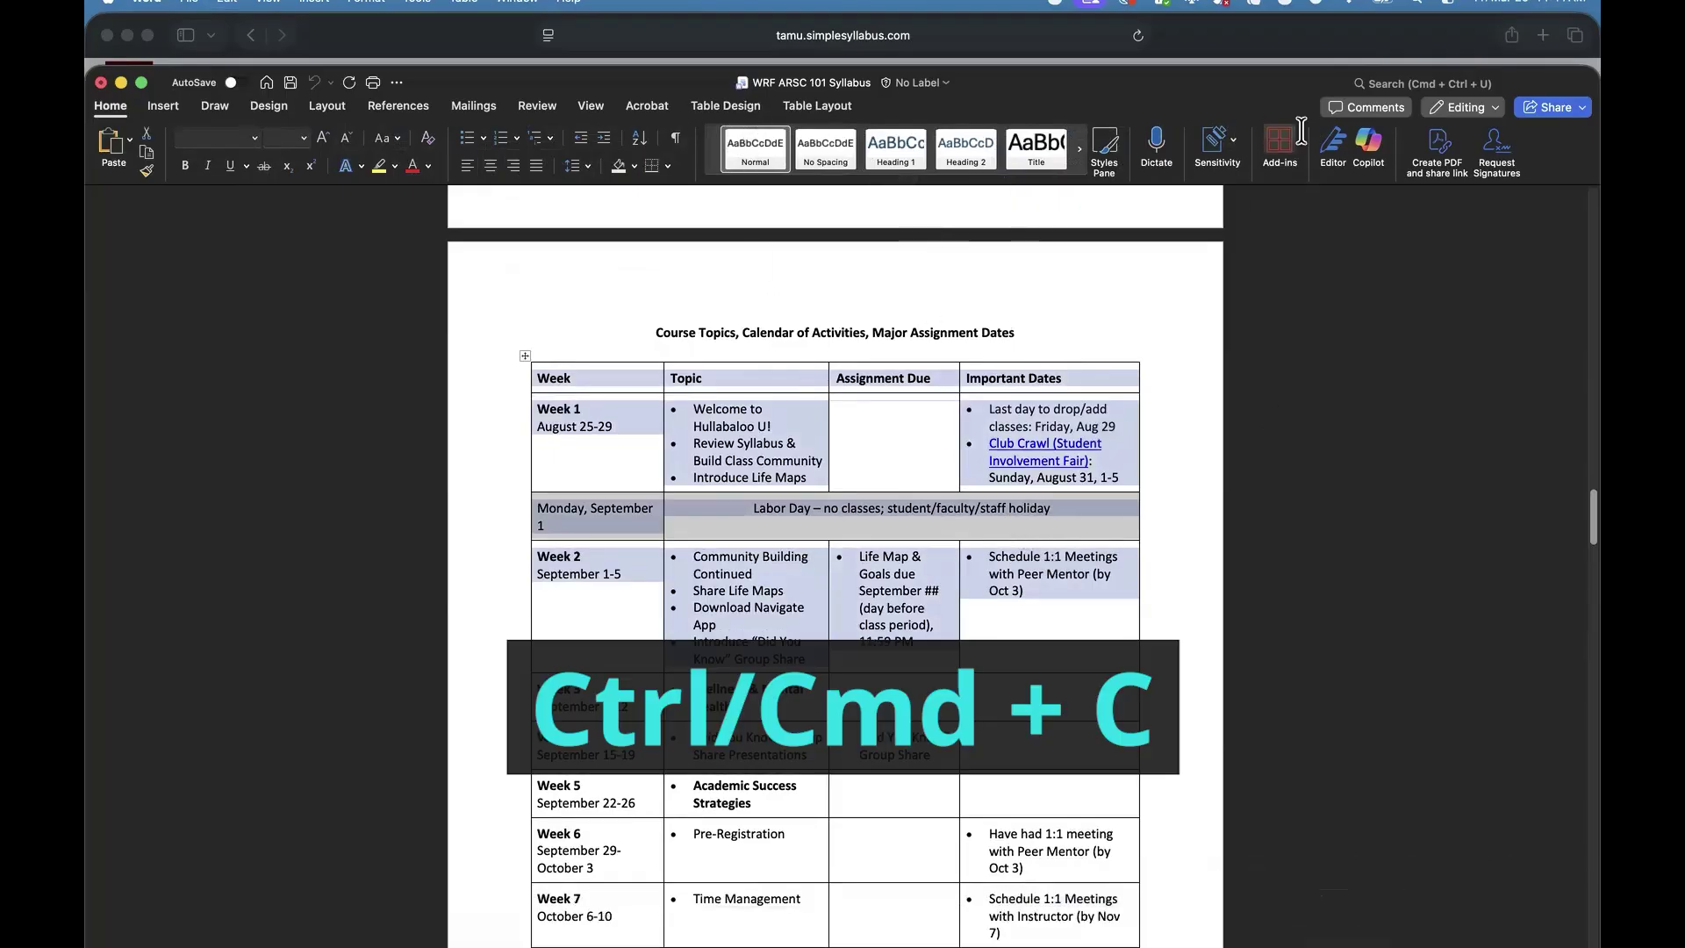
{"action": "key", "text": "super+Tab"}
{"action": "left_click", "coordinate": [442, 515]}
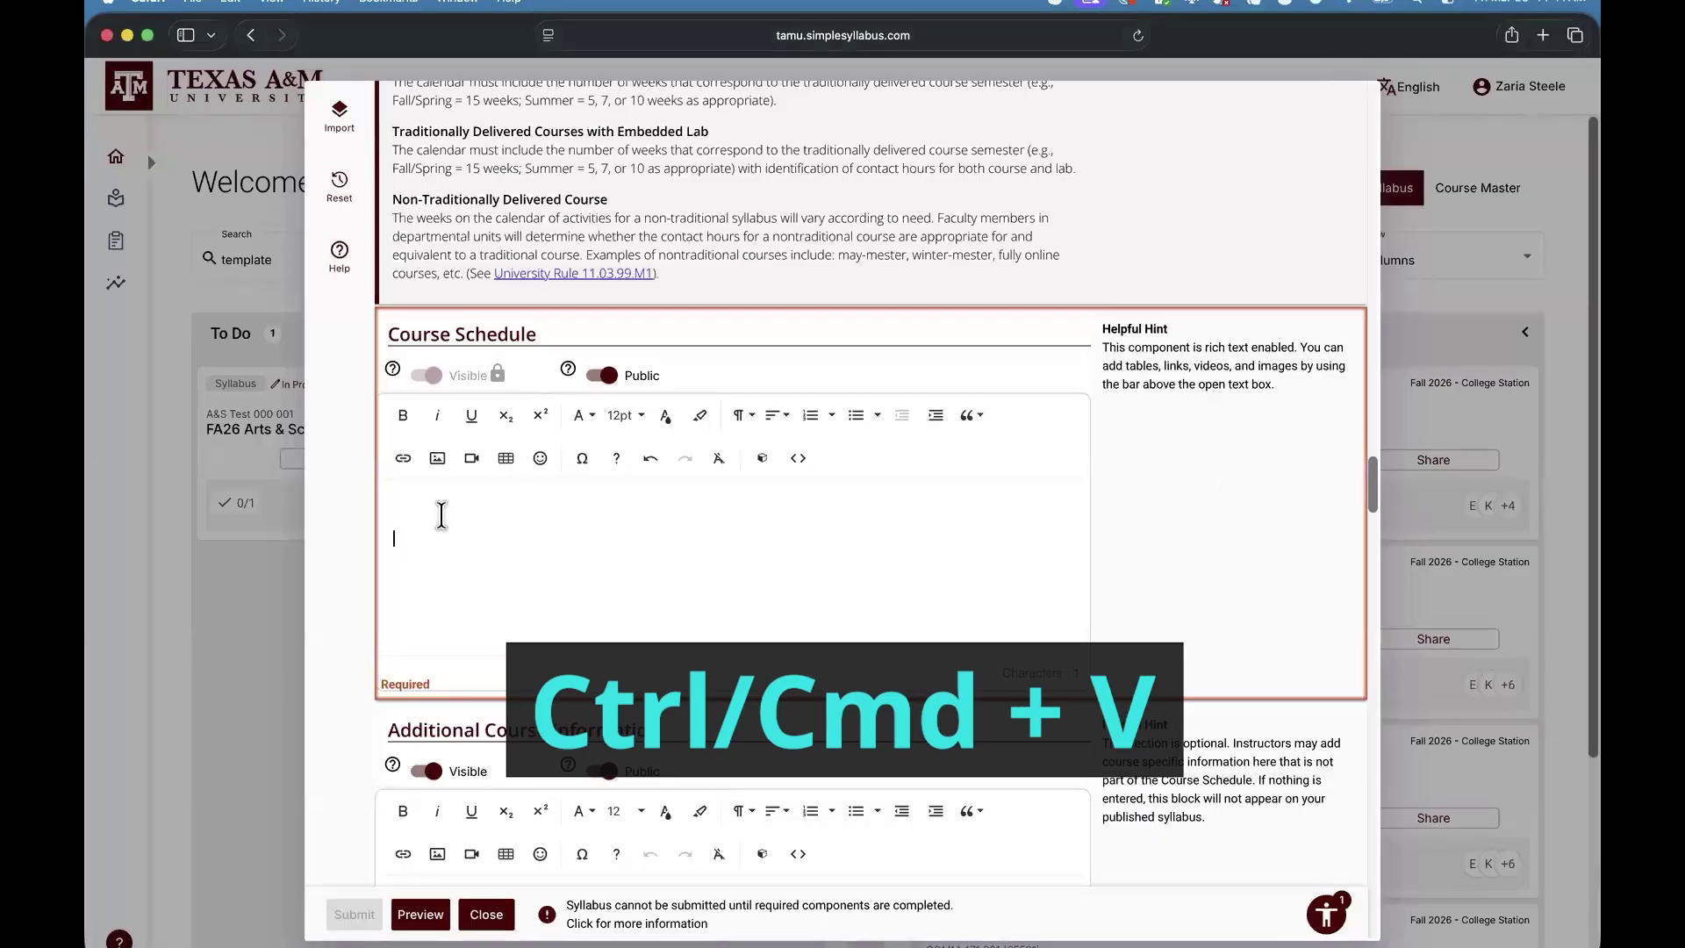
{"action": "key", "text": "super+v"}
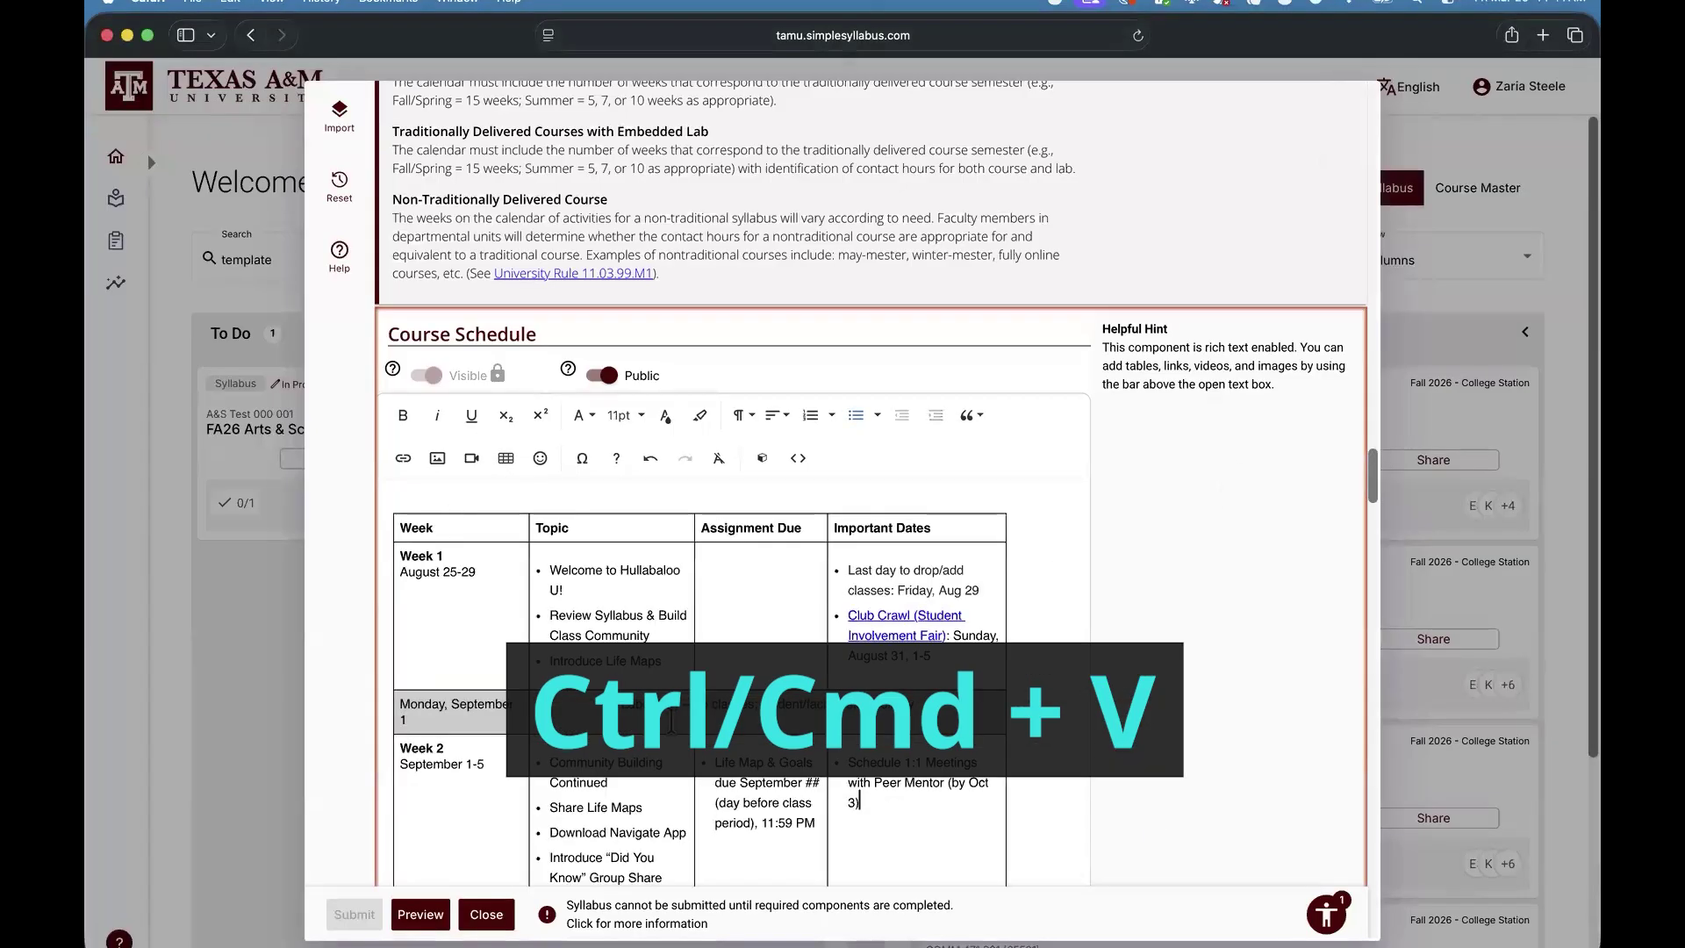
Add a table header through the Accessibility Checker and label its columns Week, Topic, Assignment Due and Important Dates.
{"action": "scroll", "coordinate": [671, 715], "scroll_direction": "down", "scroll_amount": 3}
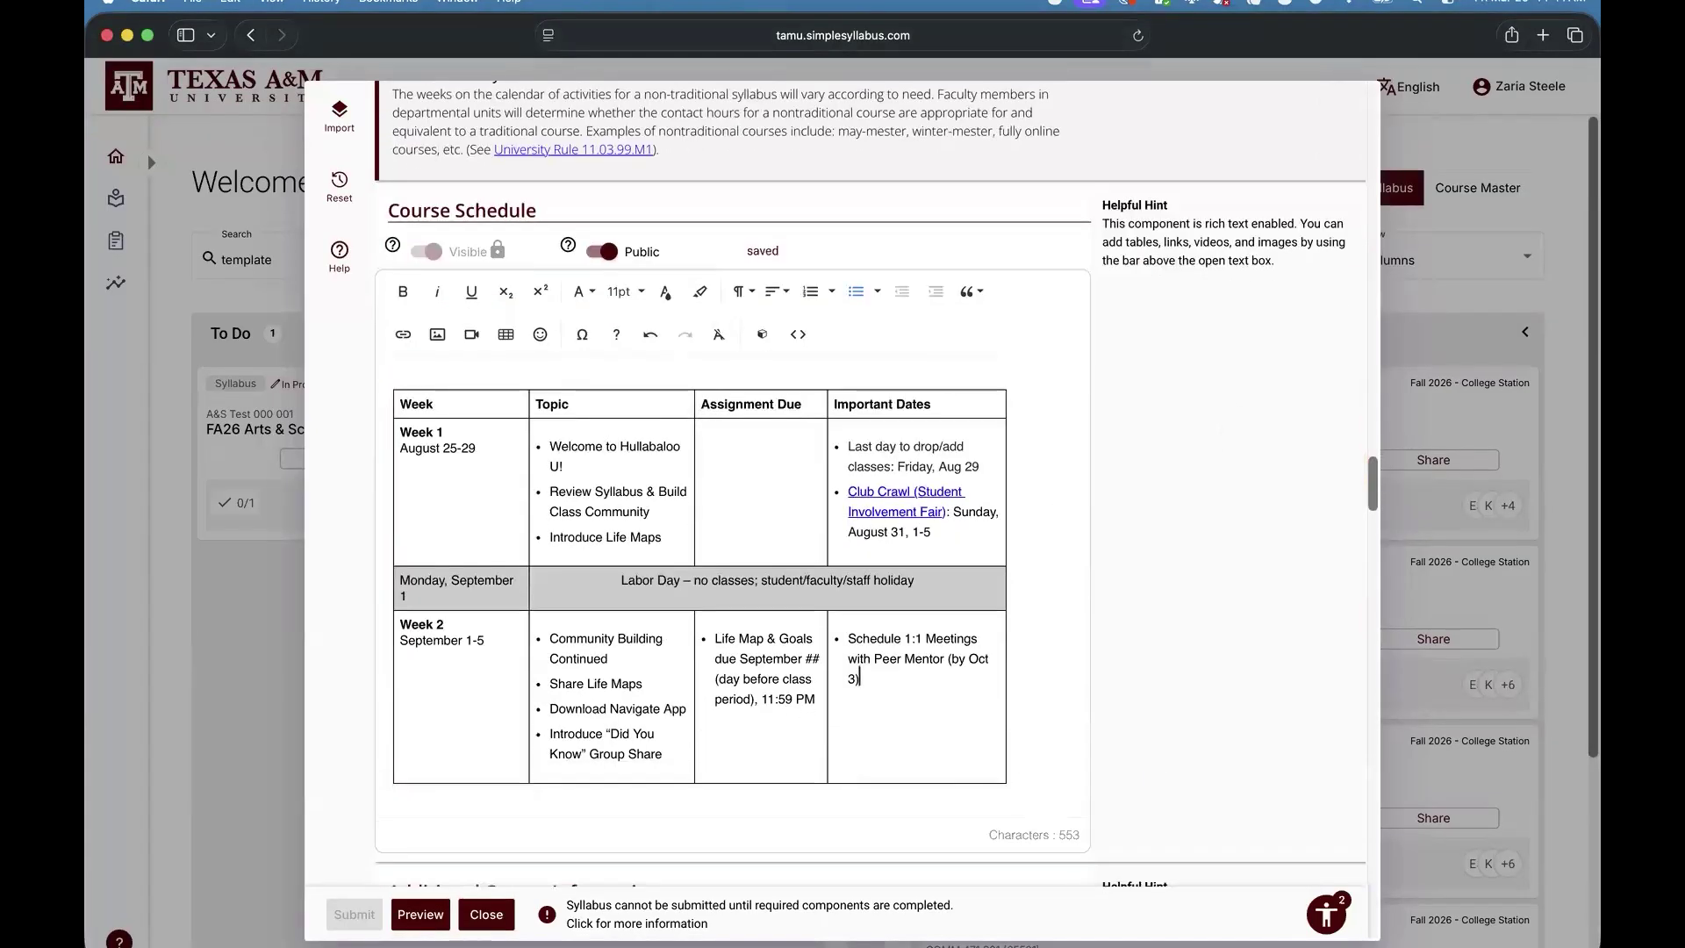
{"action": "left_click", "coordinate": [1326, 915]}
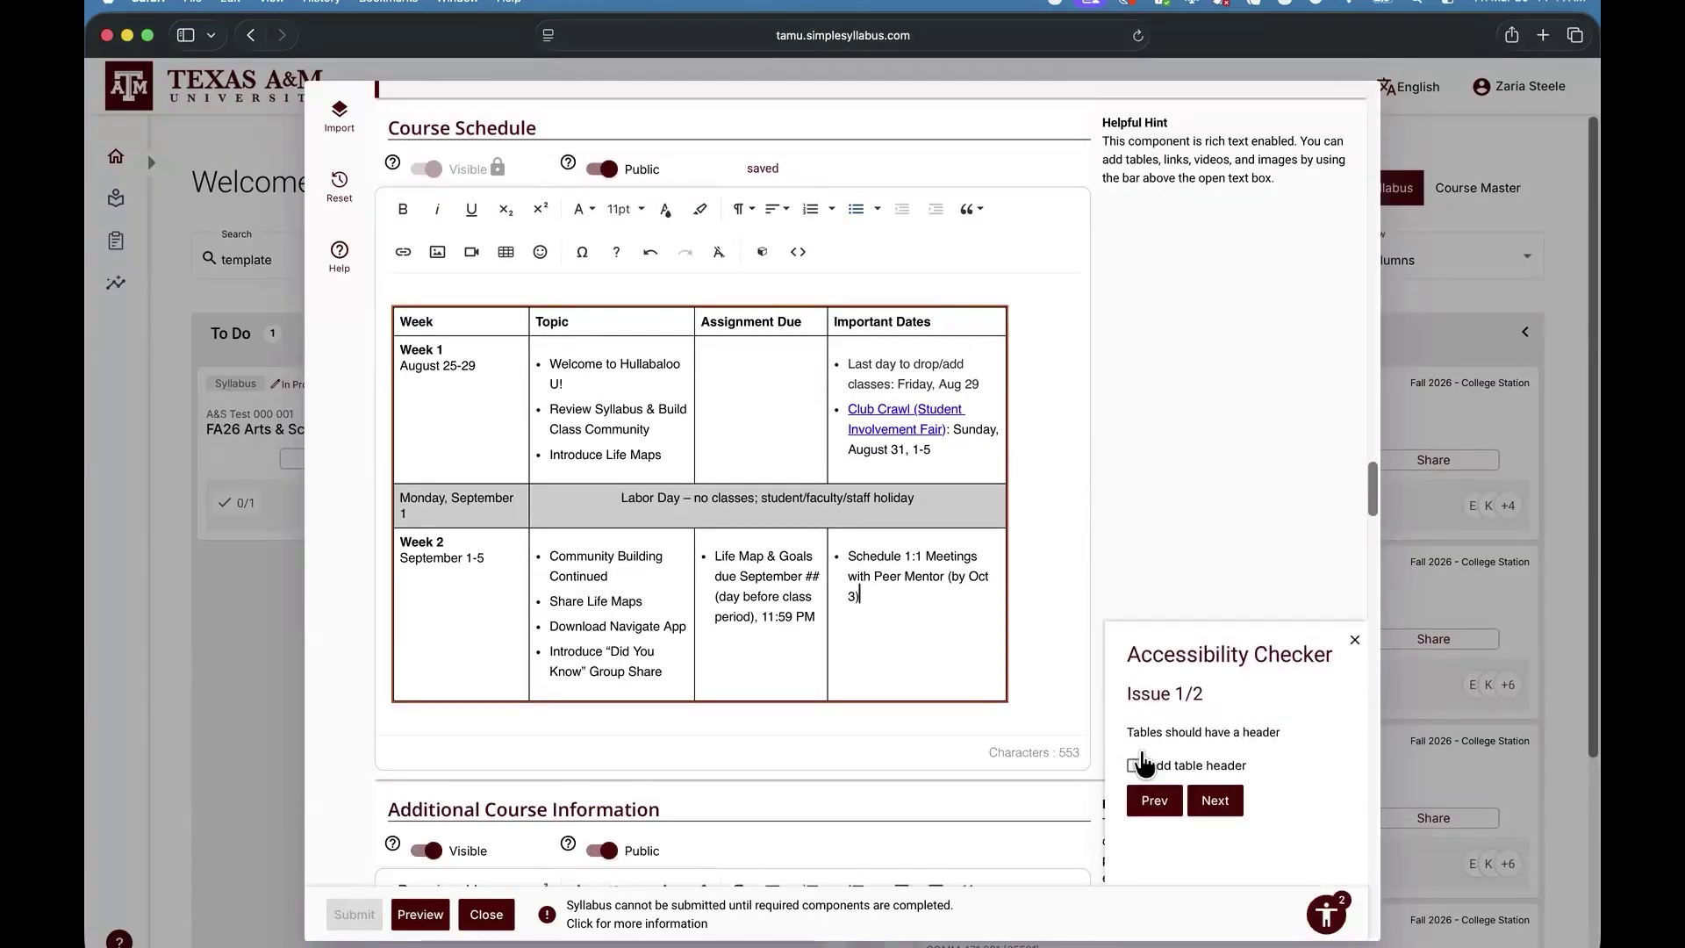
{"action": "left_click", "coordinate": [1134, 765]}
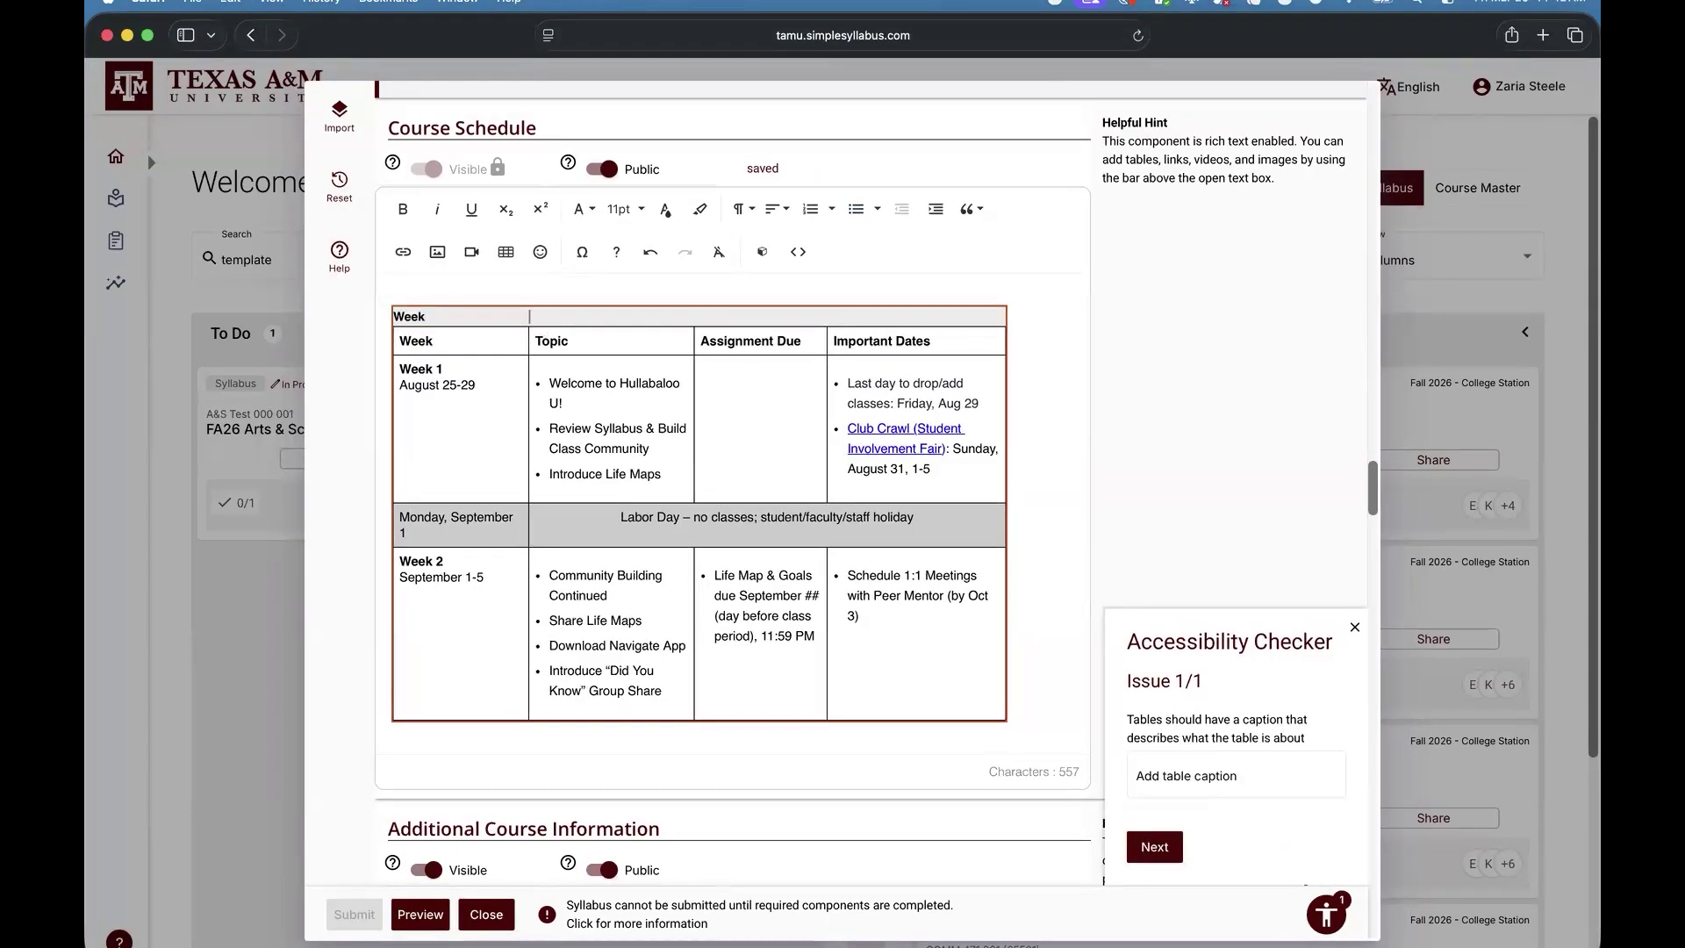
{"action": "type", "text": "Assignment Due "}
{"action": "type", "text": "Important"}
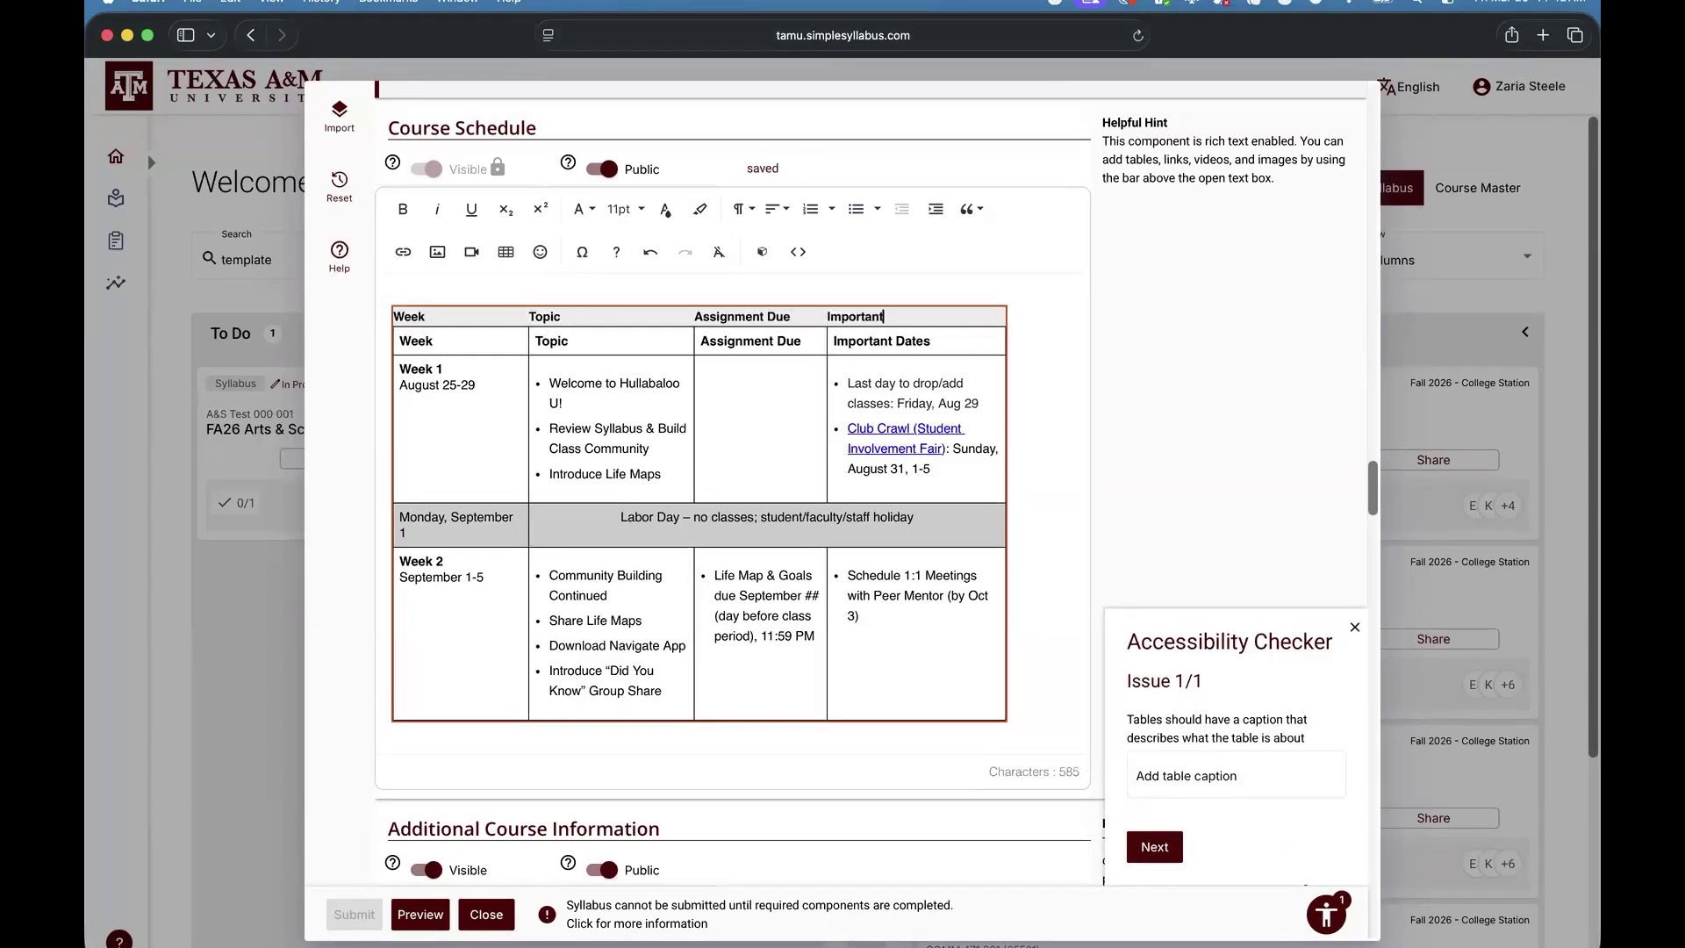
{"action": "type", "text": " Dates"}
Delete the duplicate row of column titles directly below the new table header.
{"action": "left_click", "coordinate": [402, 340]}
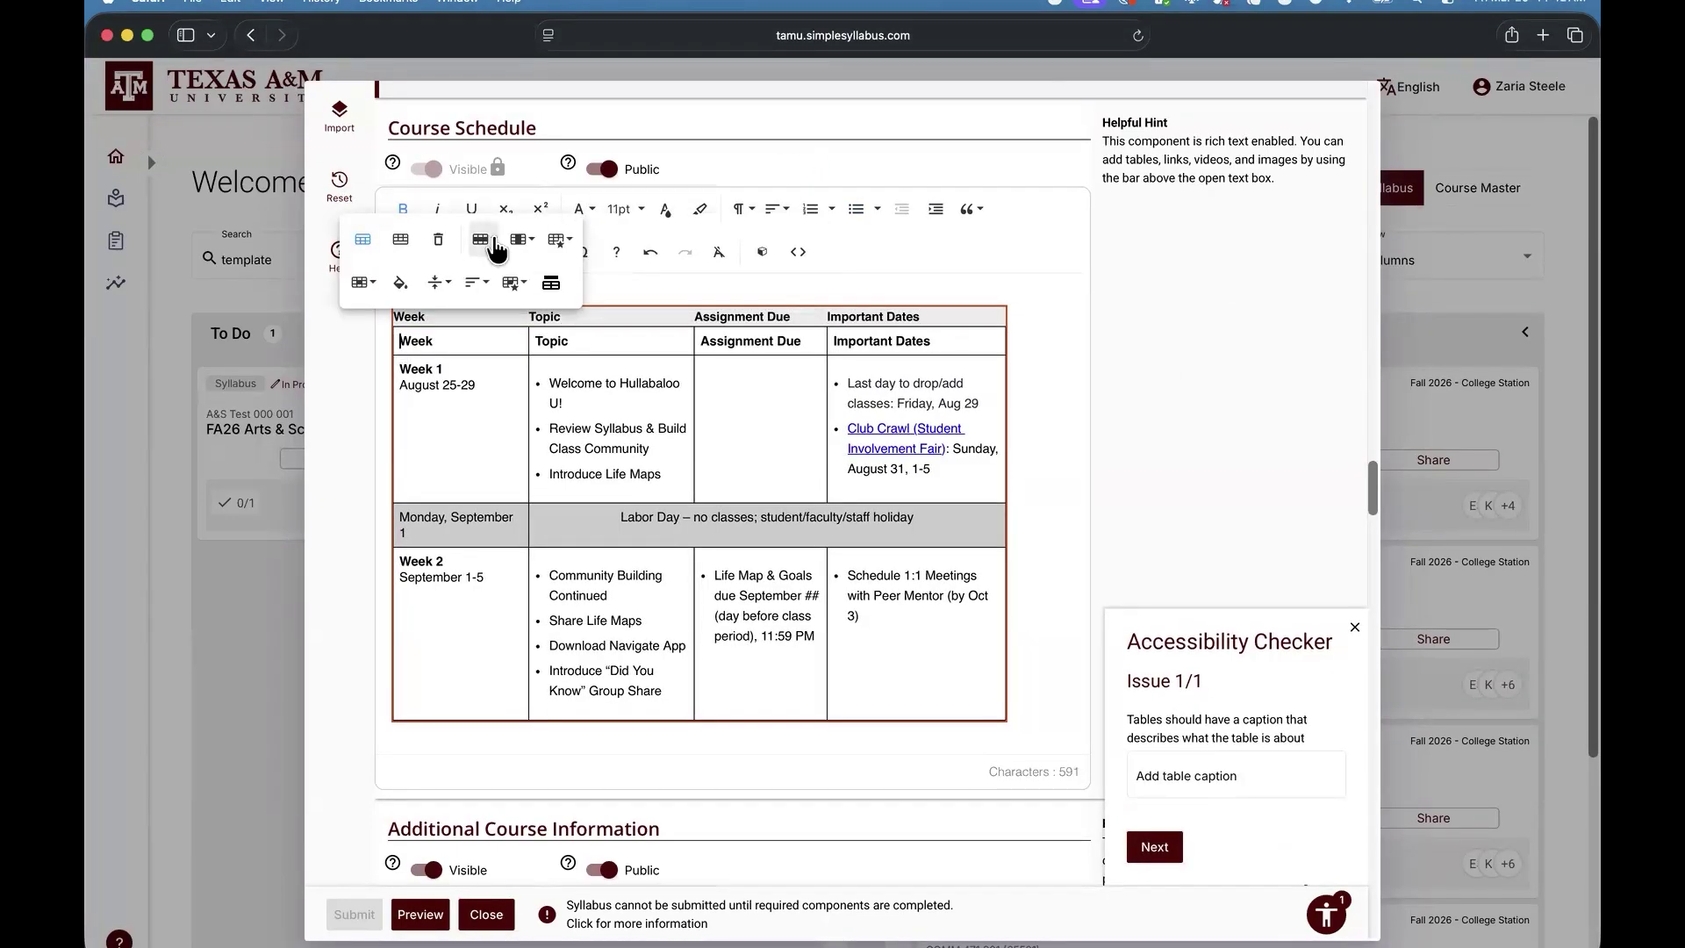
{"action": "left_click", "coordinate": [497, 249]}
{"action": "left_click", "coordinate": [503, 338]}
Add the table caption "Schedule" in the Accessibility Checker, advance past the issue and close the checker.
{"action": "left_click", "coordinate": [1189, 773]}
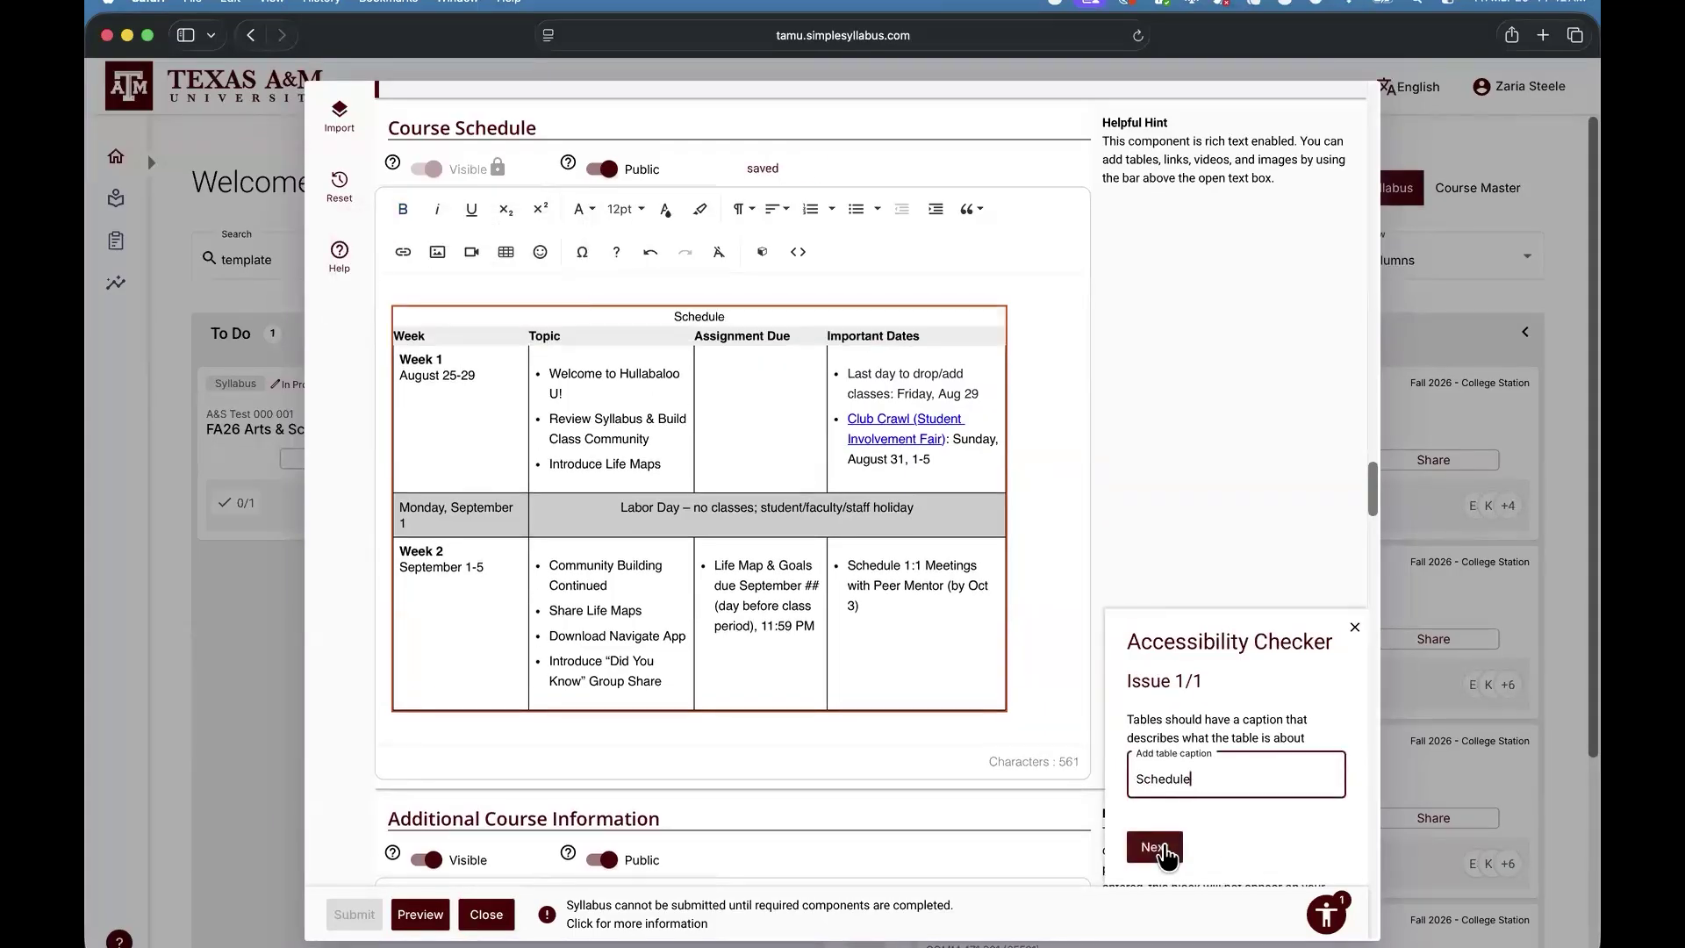
{"action": "left_click", "coordinate": [1154, 847]}
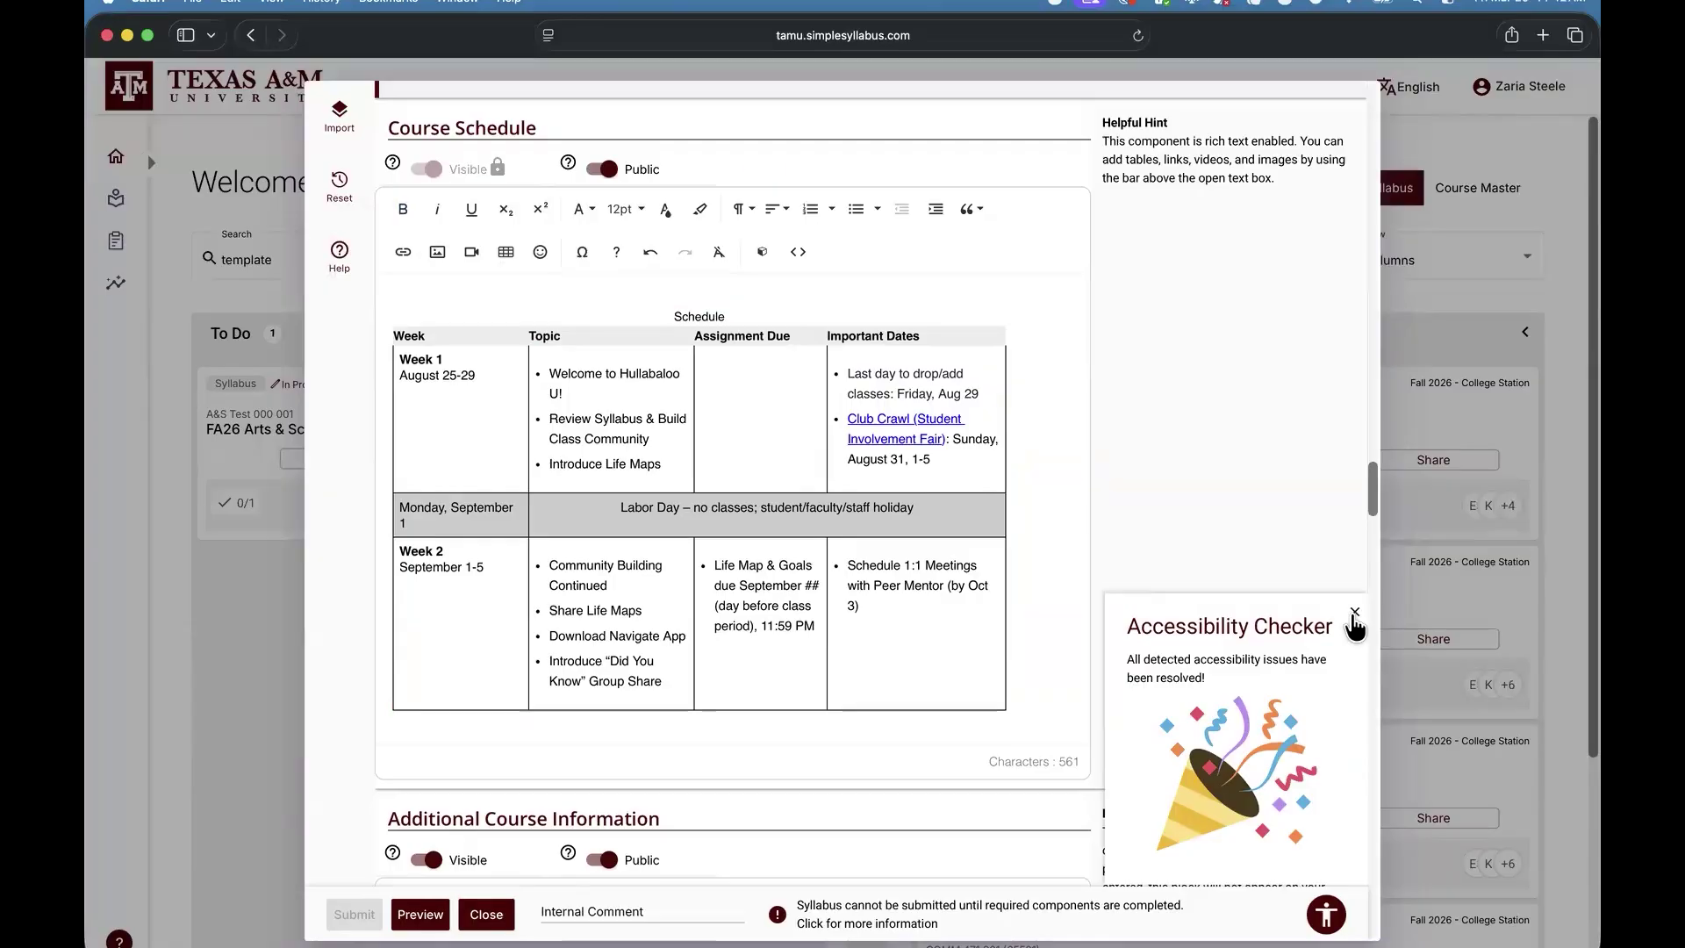
{"action": "left_click", "coordinate": [1353, 612]}
Delete the table from the Course Schedule editor and return to the syllabus document in Word.
{"action": "left_click", "coordinate": [603, 335]}
{"action": "left_click", "coordinate": [587, 250]}
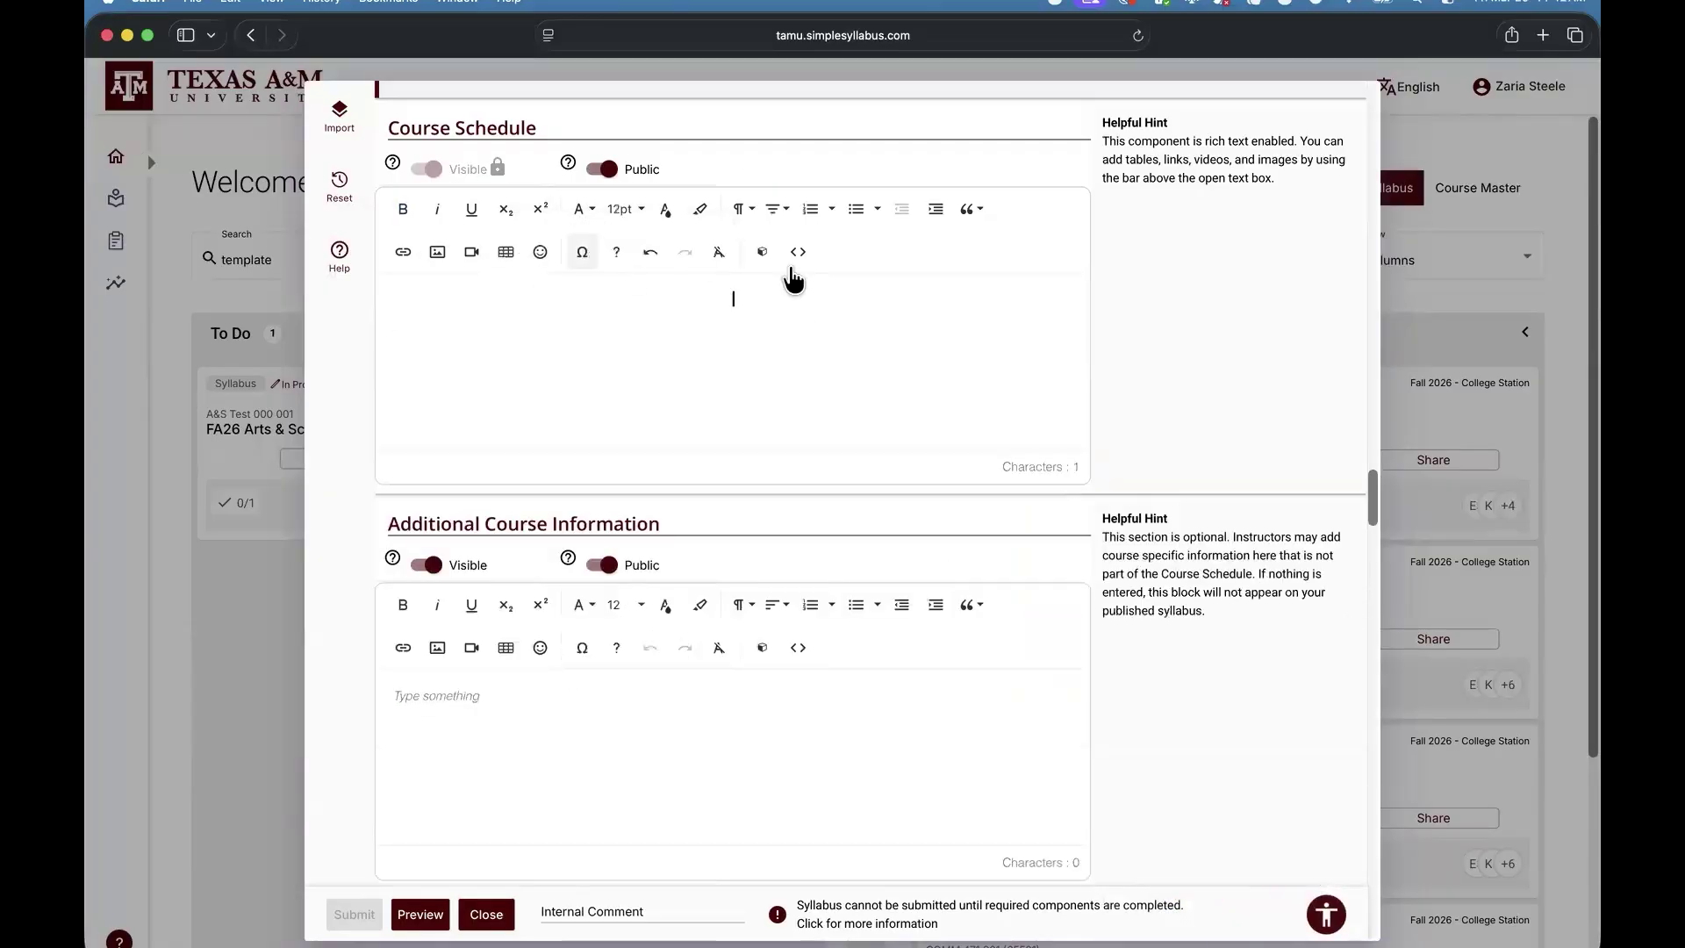
{"action": "left_click", "coordinate": [1353, 927]}
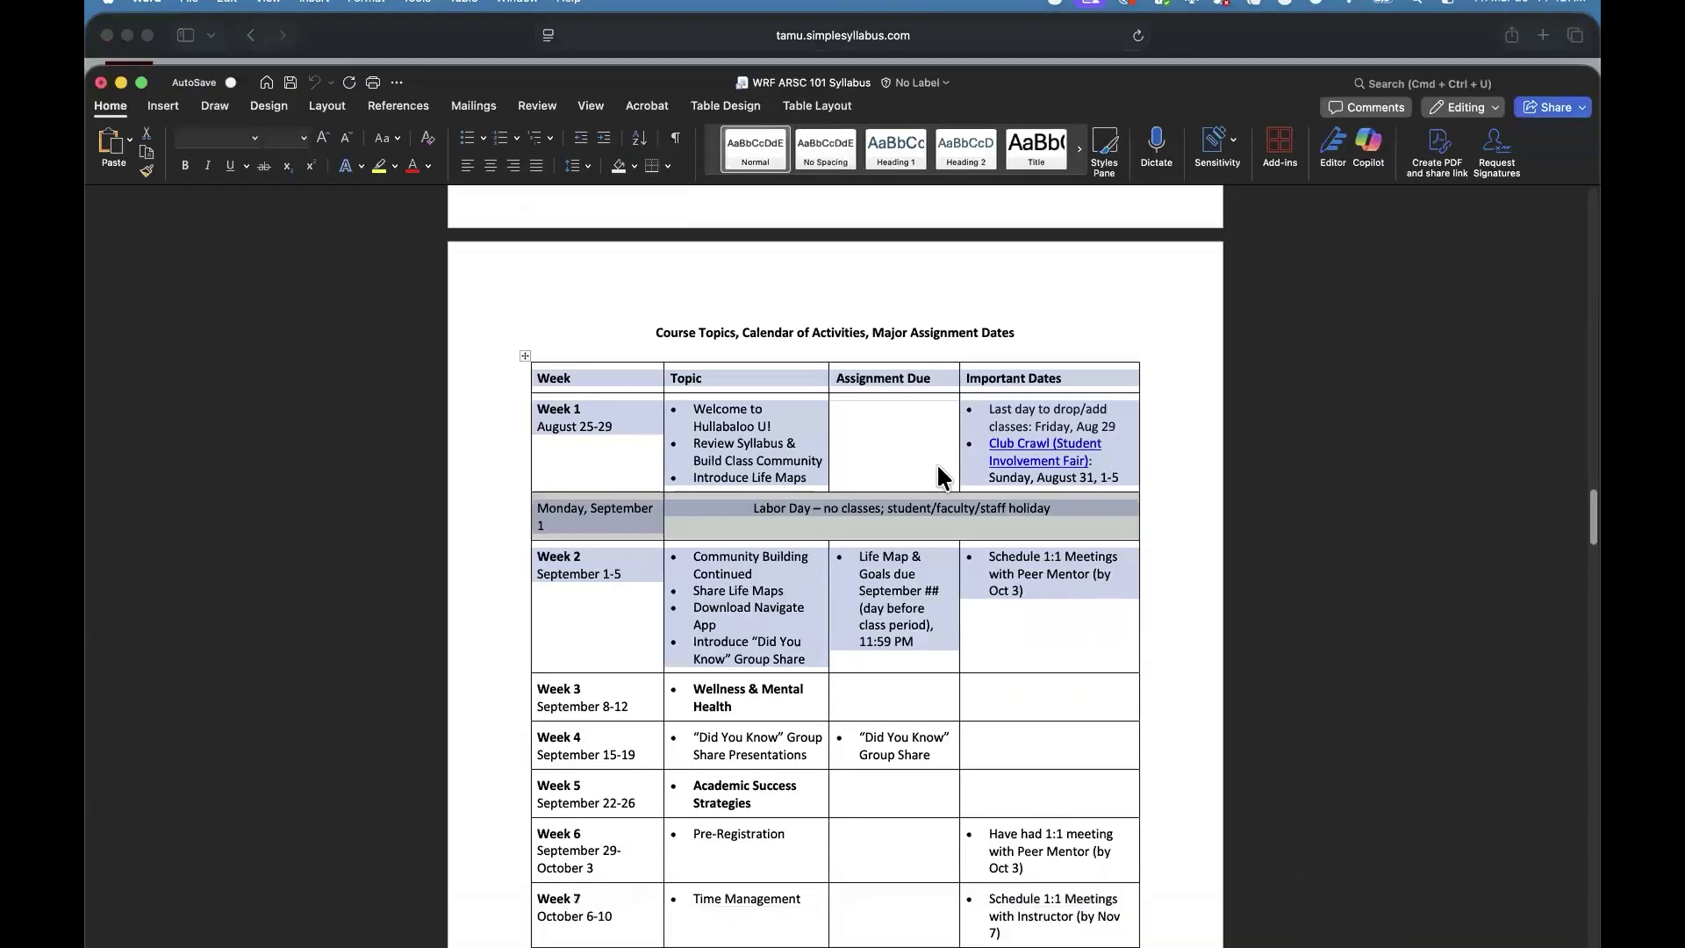
Review the schedule table's Header Row option and set its first row to repeat as a header row.
{"action": "left_click", "coordinate": [577, 375]}
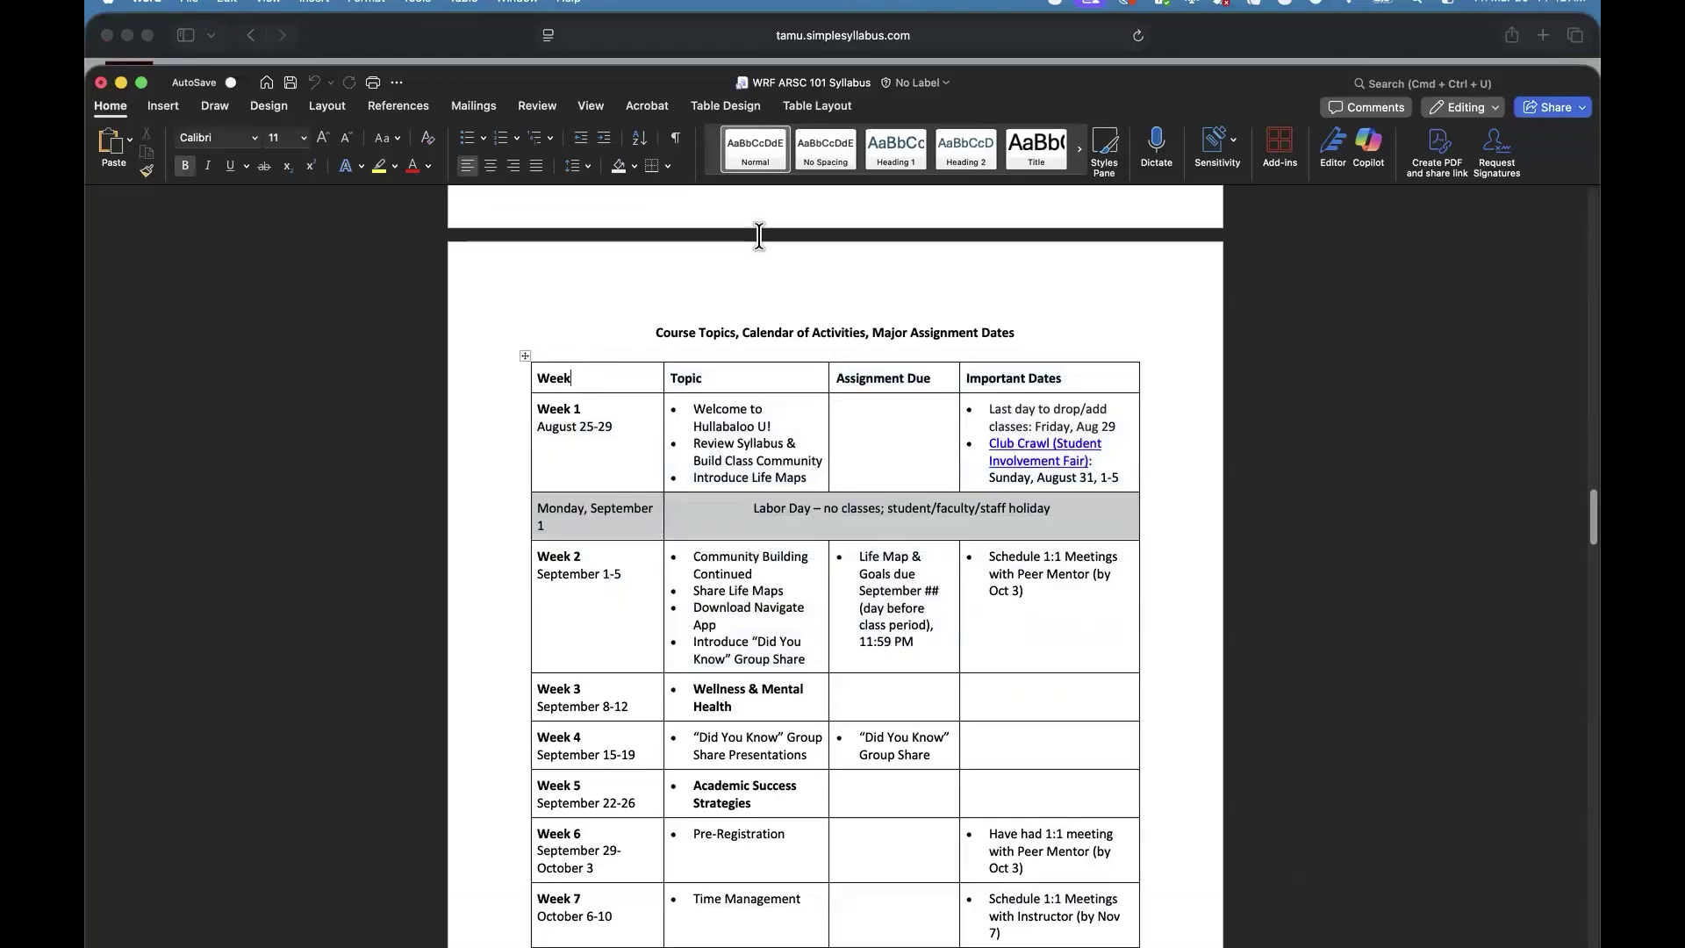
{"action": "left_click", "coordinate": [725, 105]}
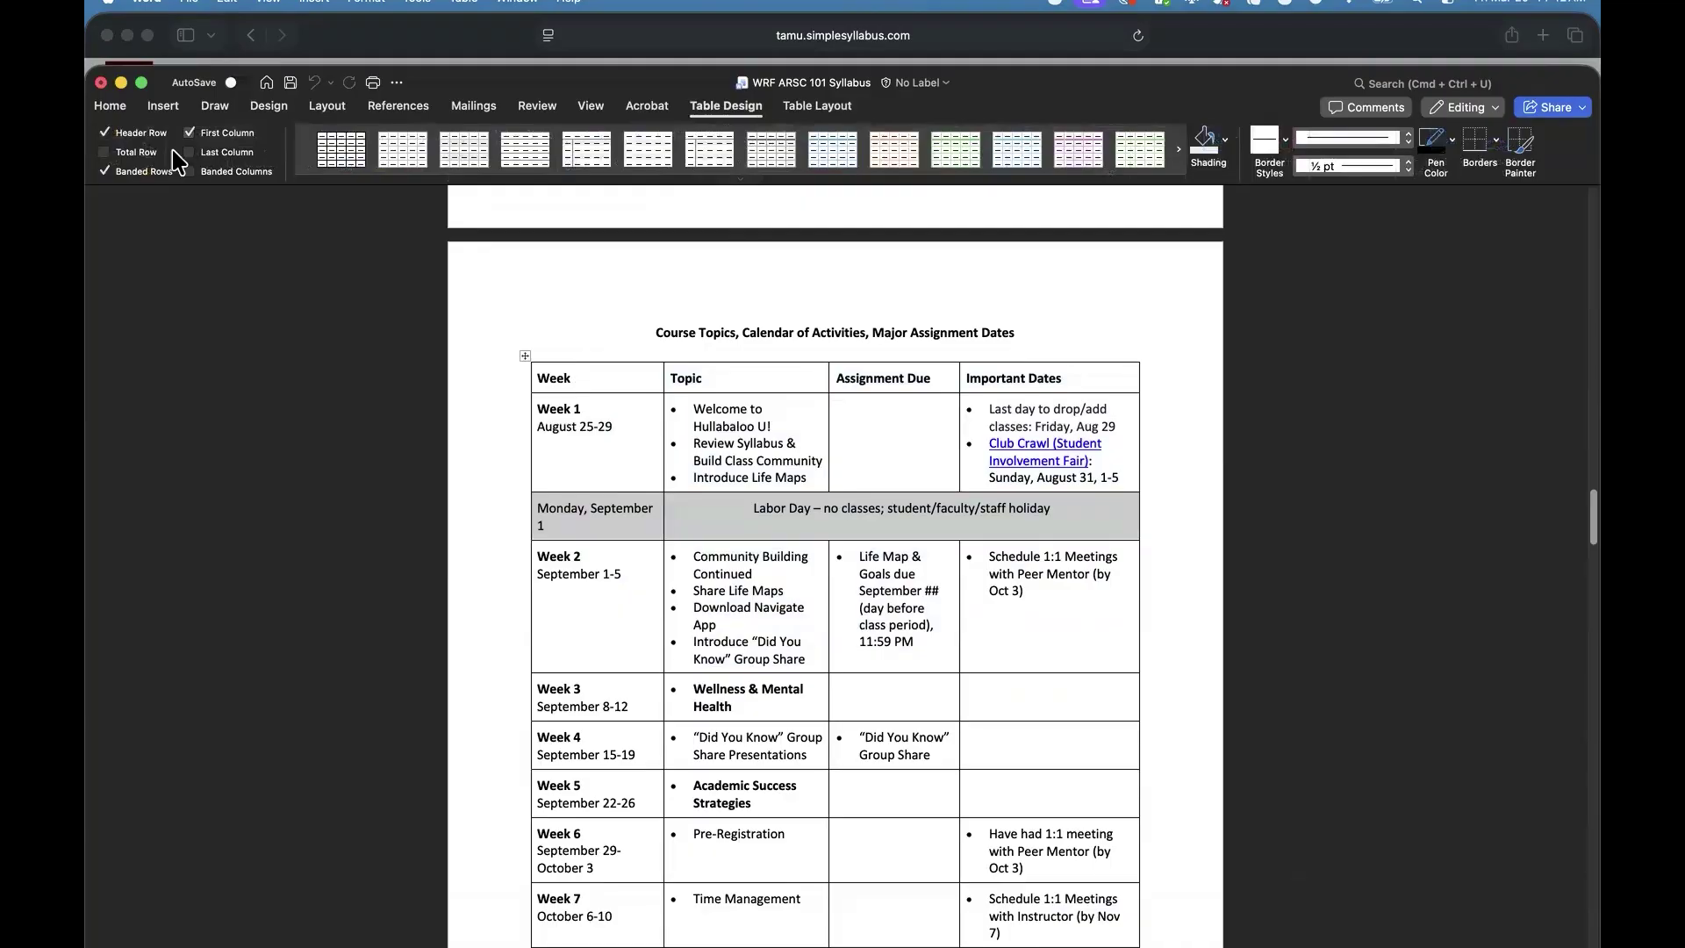
{"action": "left_click", "coordinate": [818, 106]}
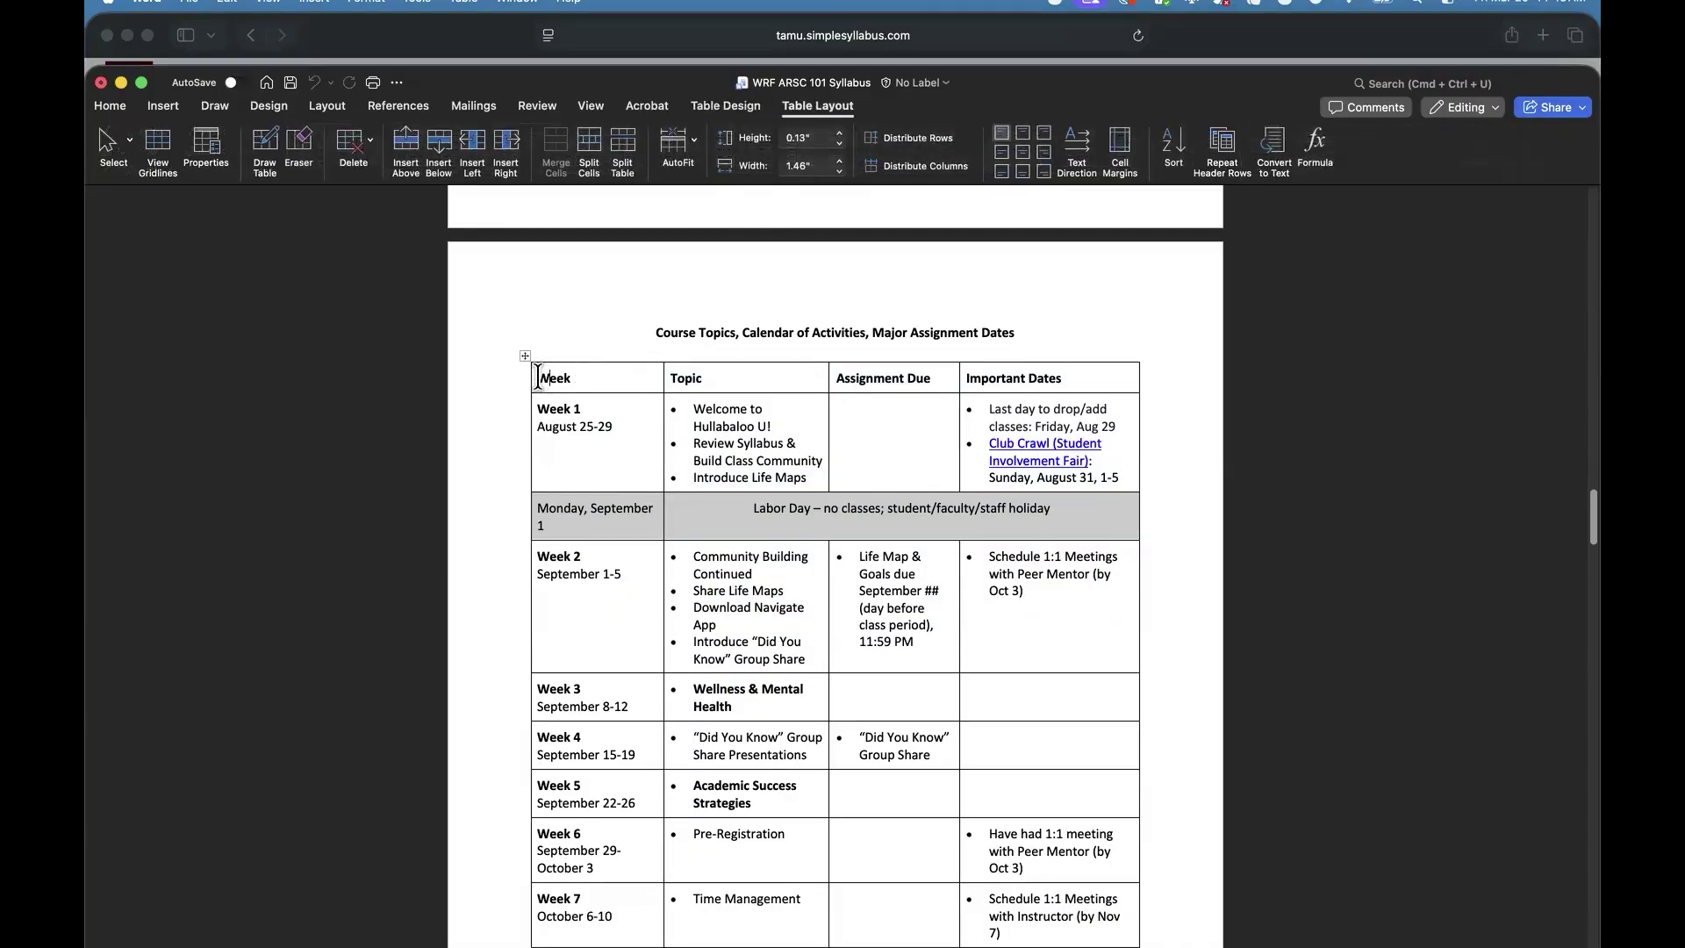
{"action": "left_click_drag", "start_coordinate": [550, 378], "coordinate": [1070, 370]}
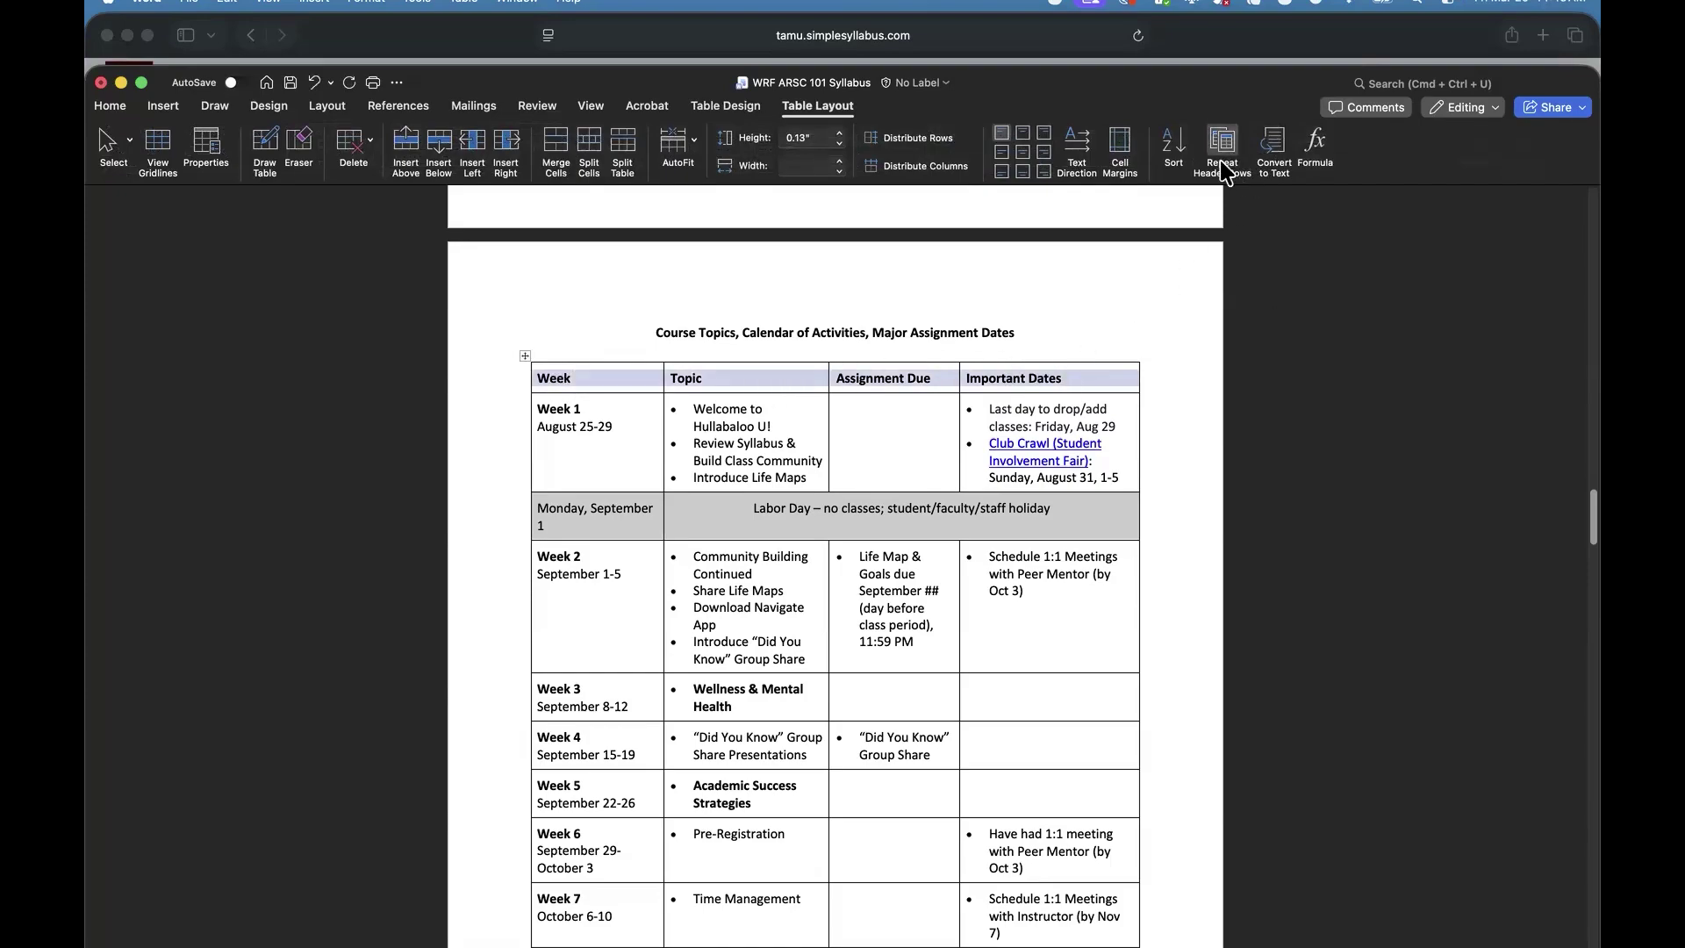
Copy the schedule table's header row through Week 2 again and paste it into Simple Syllabus's Course Schedule editor.
{"action": "left_click_drag", "start_coordinate": [538, 376], "coordinate": [1067, 563]}
{"action": "key", "text": "super+c"}
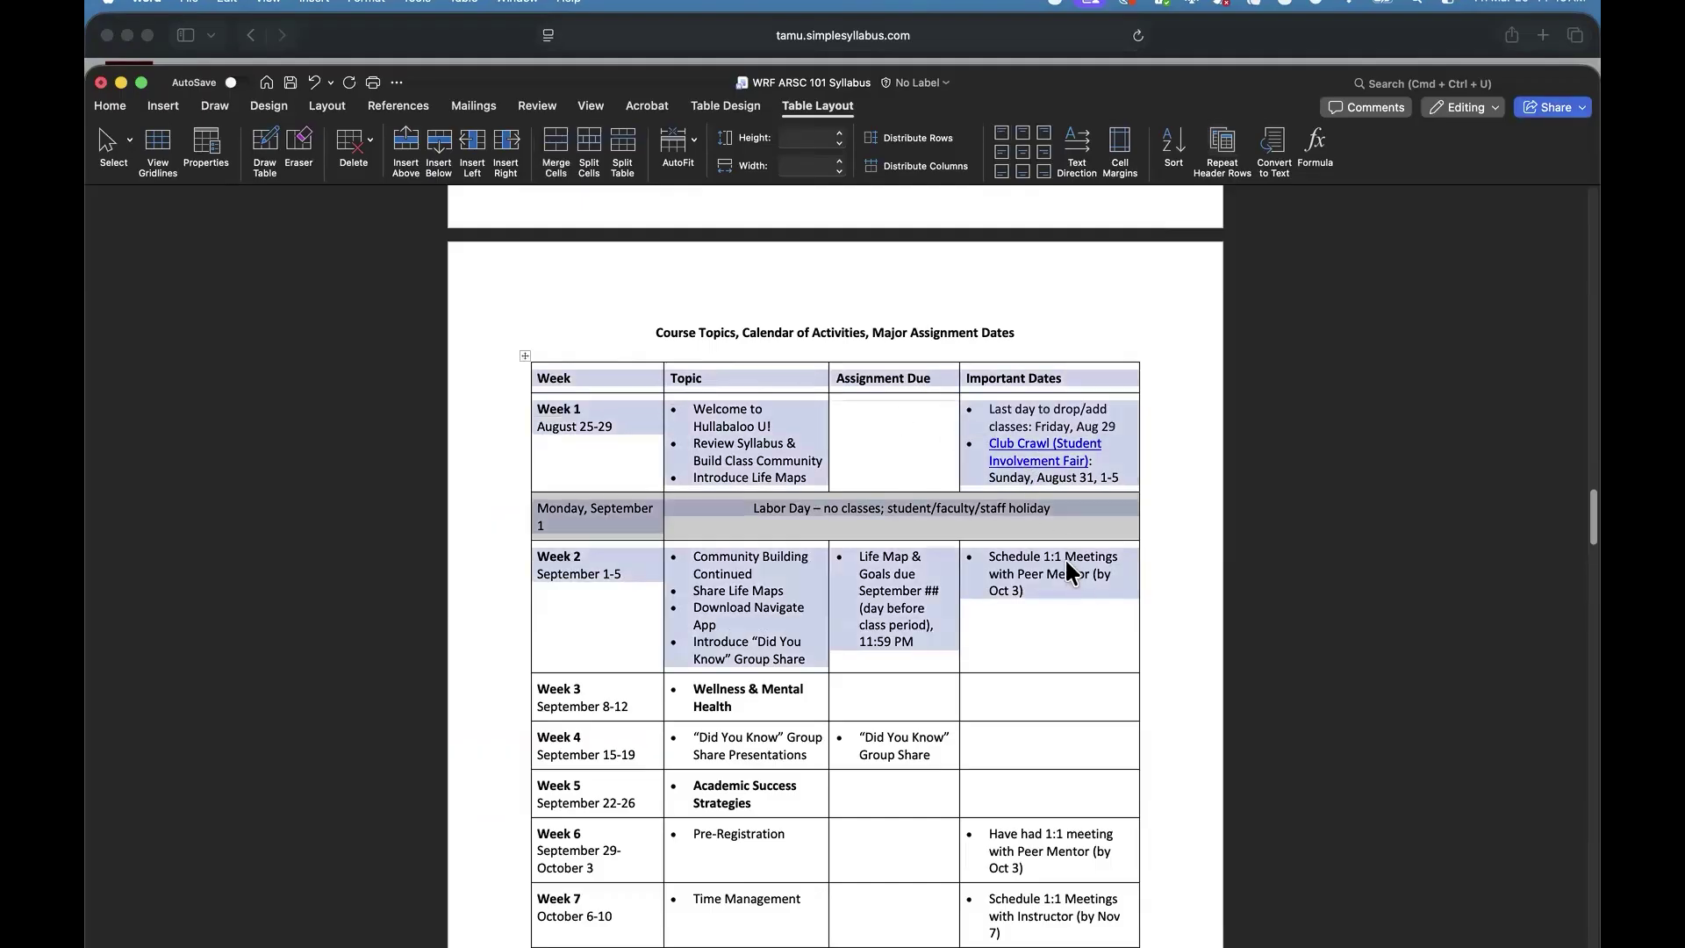
{"action": "left_click", "coordinate": [1204, 33]}
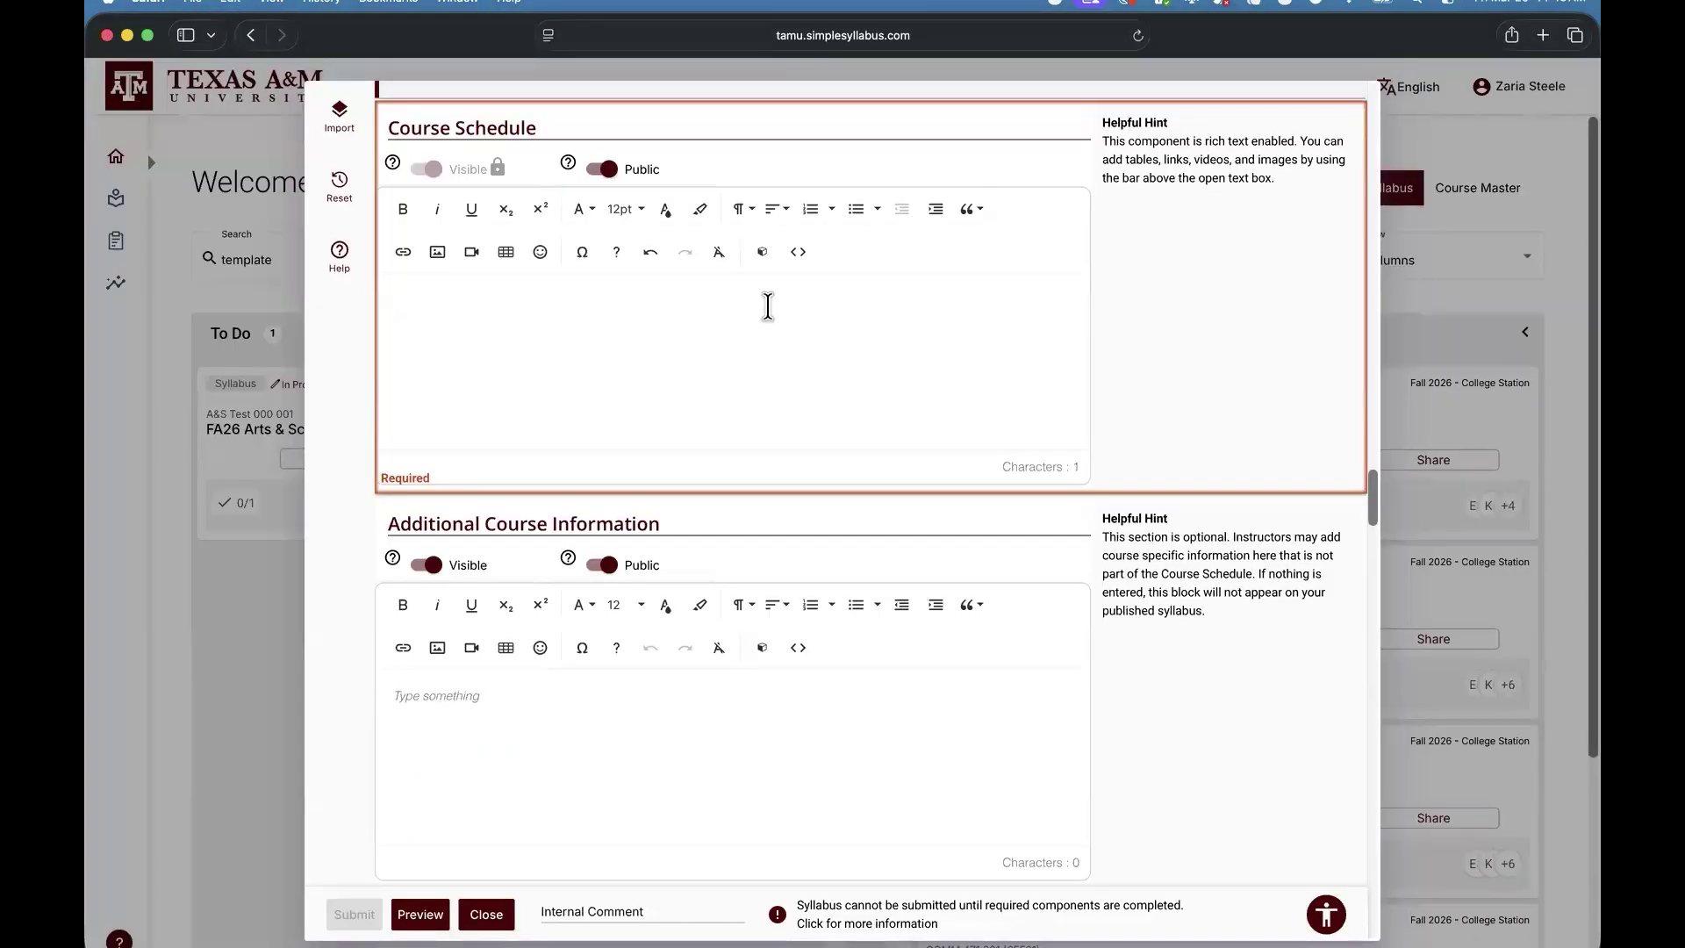
{"action": "key", "text": "super+v"}
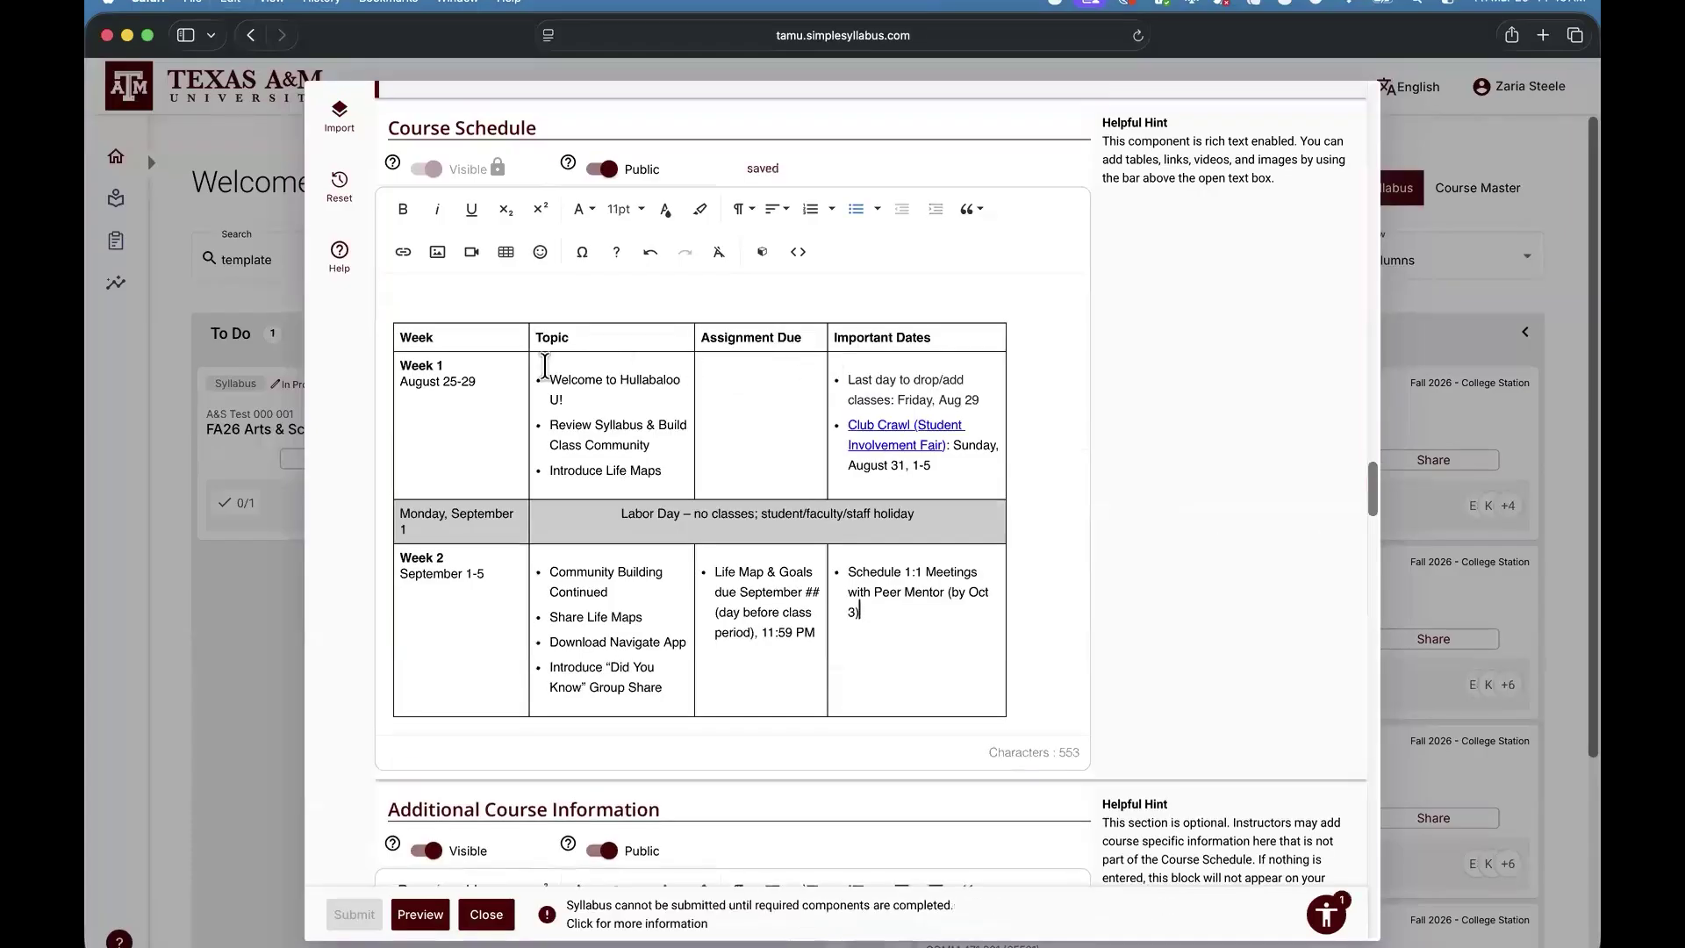
Add the caption "Schedule" to the pasted Word table in the Accessibility Checker, advance past the issue and close the checker.
{"action": "left_click", "coordinate": [1325, 912]}
{"action": "left_click", "coordinate": [1213, 779]}
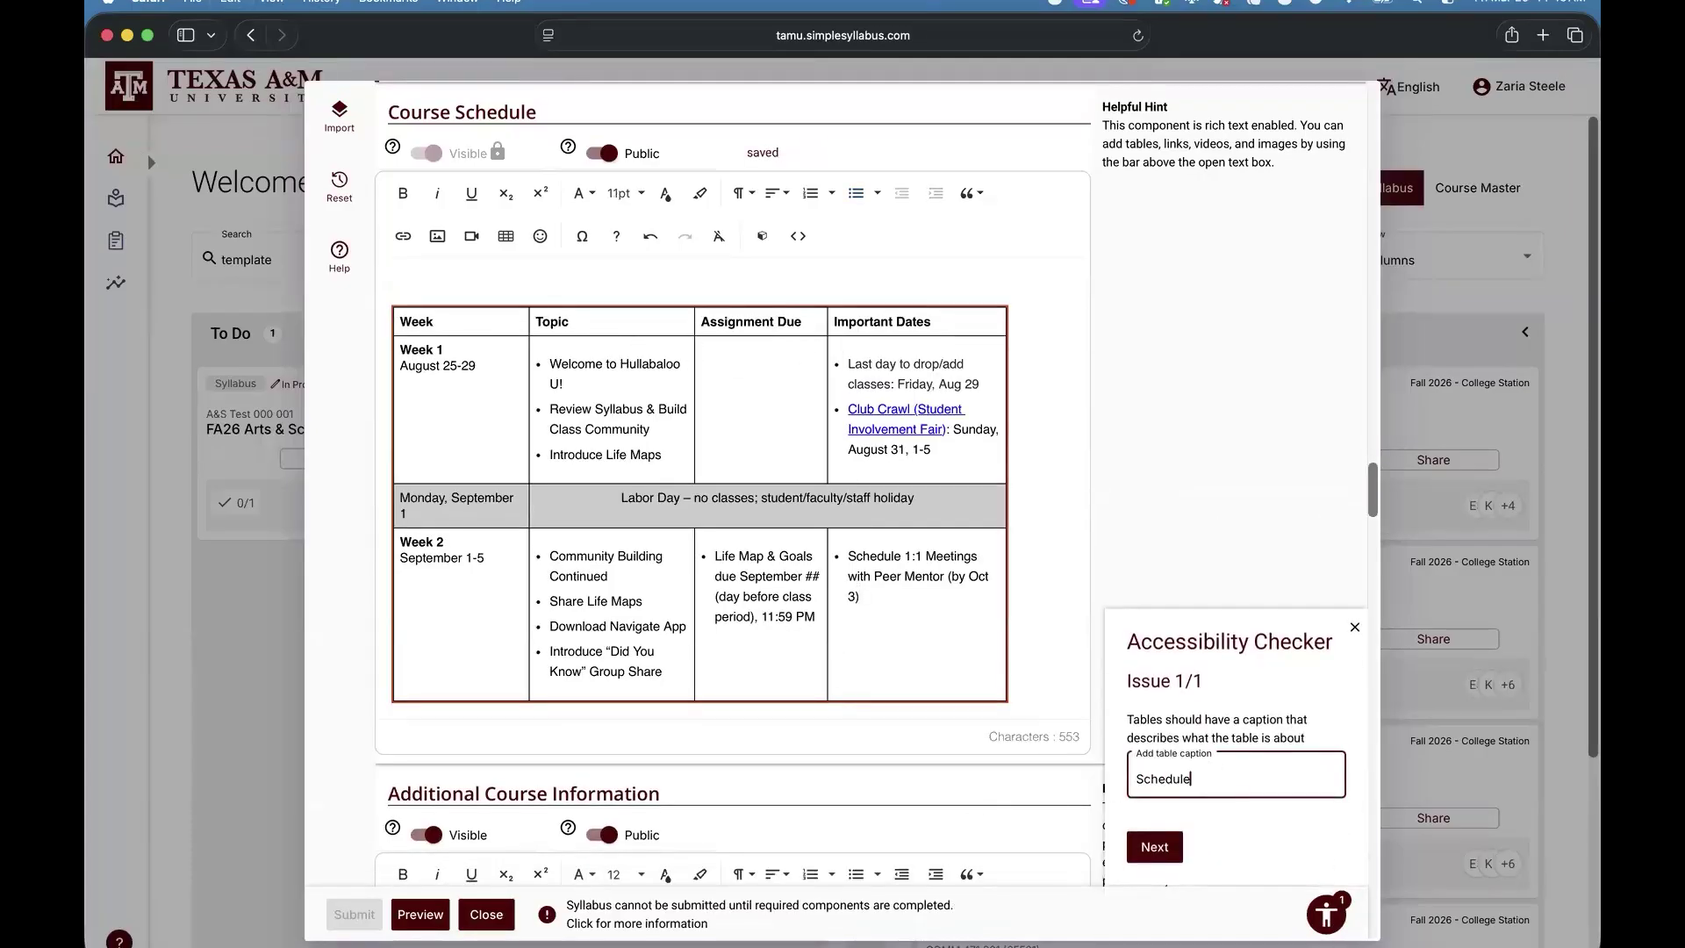
{"action": "type", "text": "Schedule"}
{"action": "left_click", "coordinate": [1154, 846]}
{"action": "left_click", "coordinate": [1354, 627]}
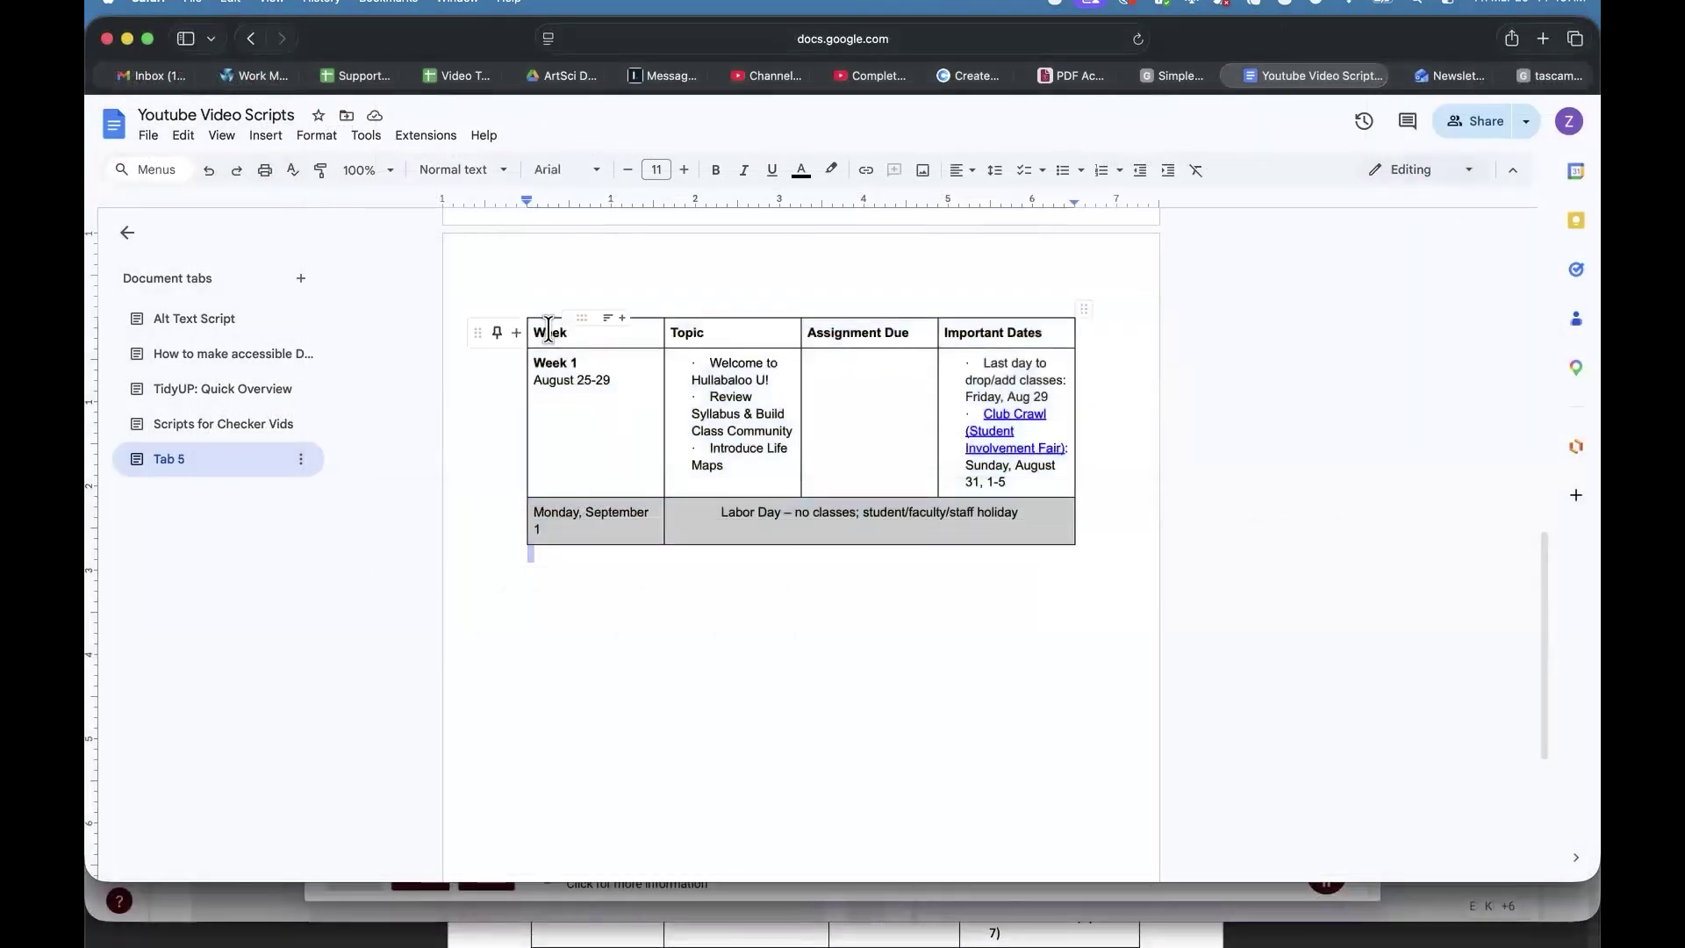
In the Google Docs copy of the schedule table, pin the header up to the first row.
{"action": "left_click", "coordinate": [547, 330]}
{"action": "left_click", "coordinate": [310, 138]}
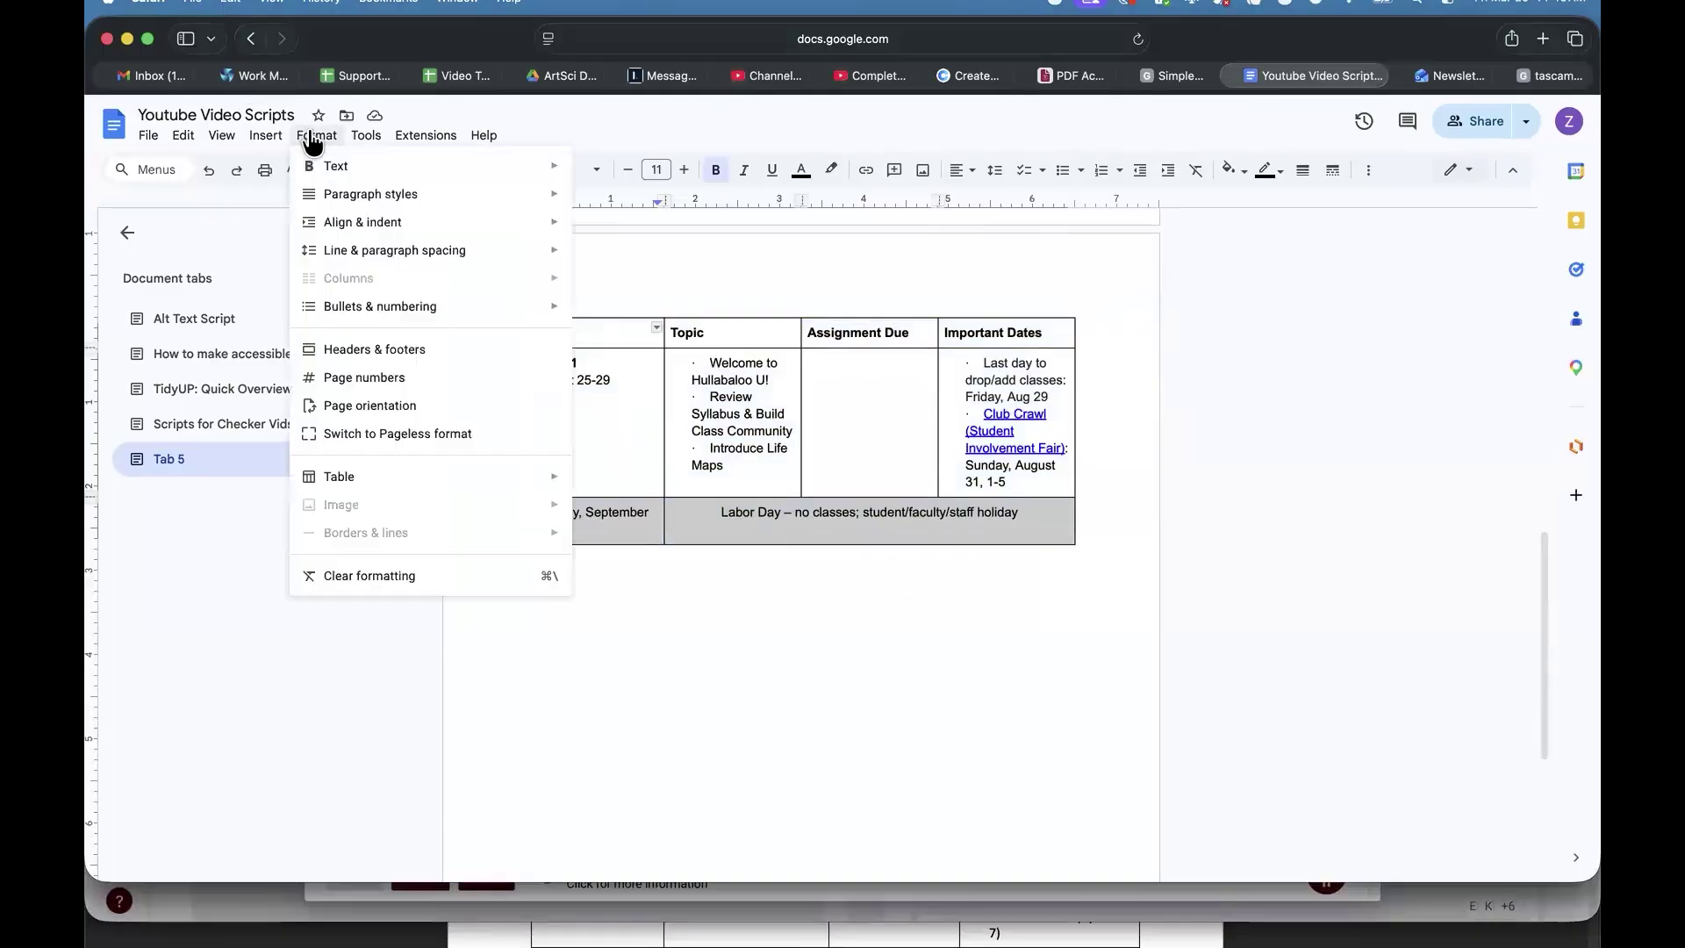
{"action": "mouse_move", "coordinate": [503, 485]}
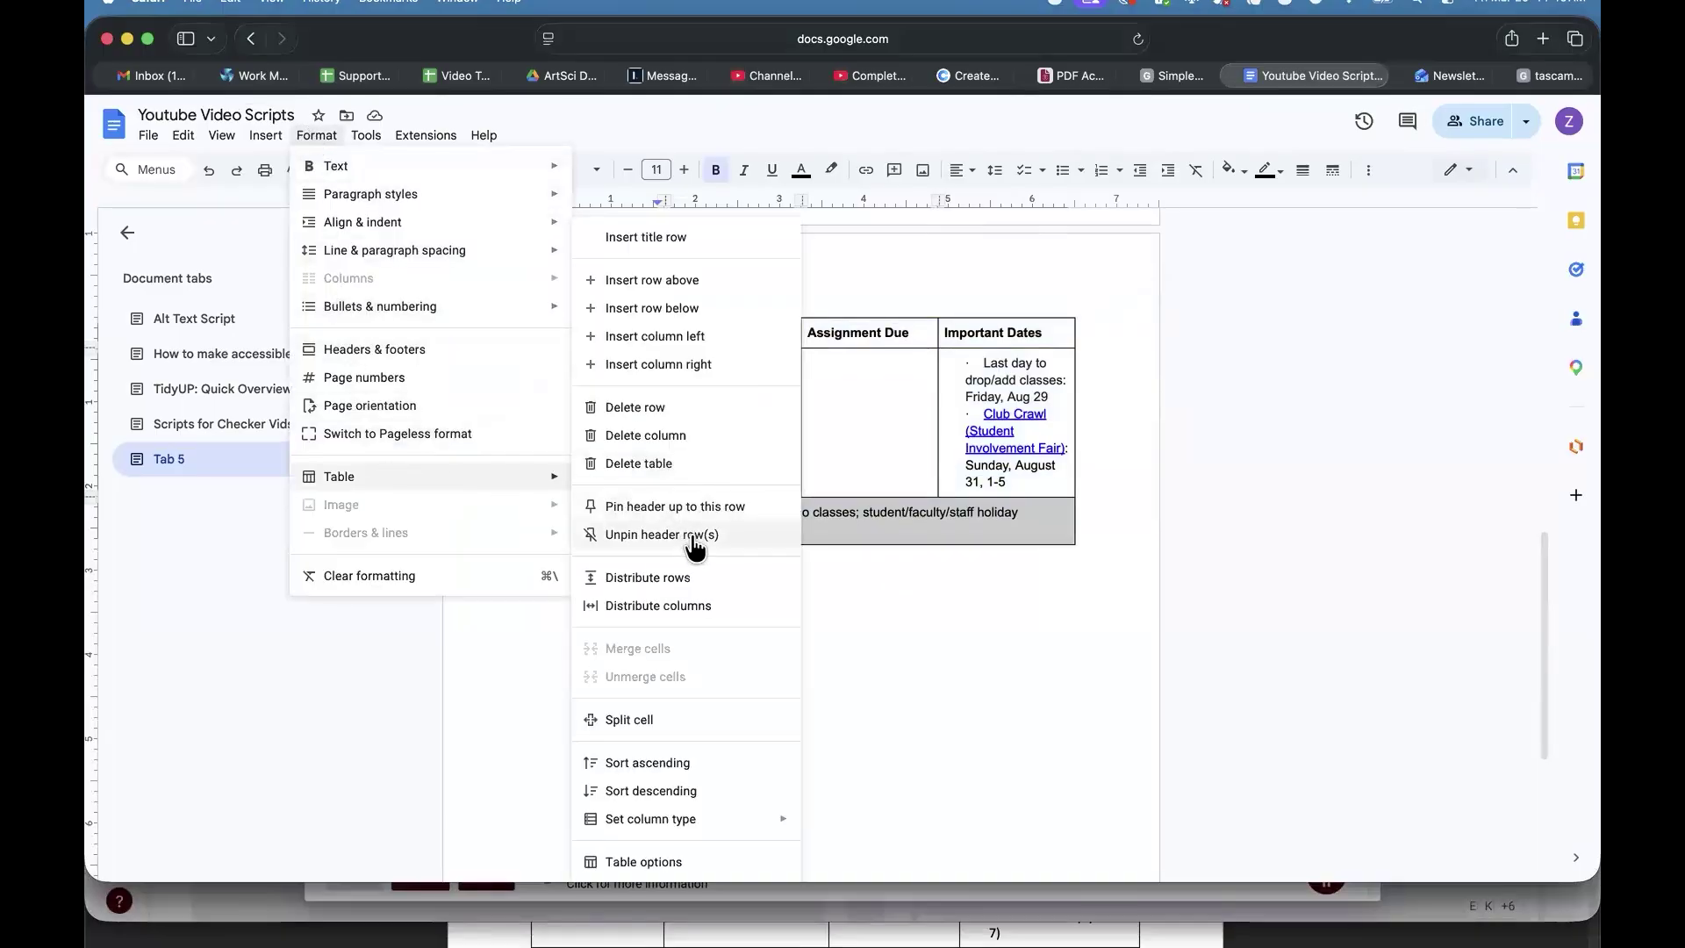
{"action": "left_click", "coordinate": [666, 516]}
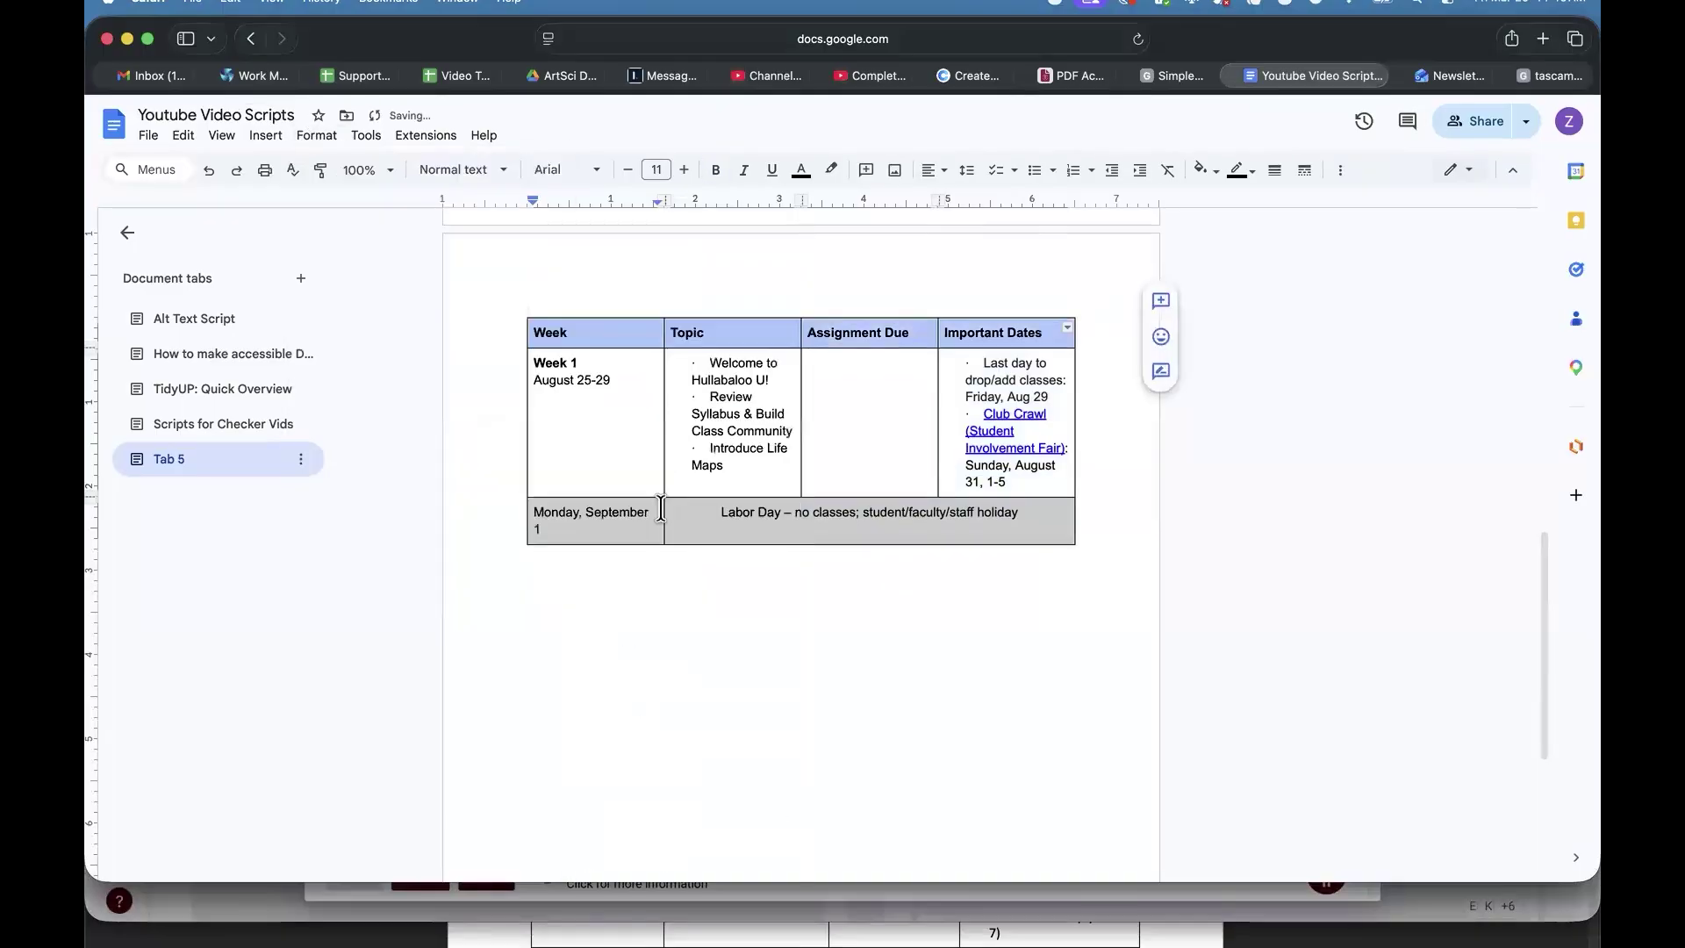
In the table's row options, switch Pin header row(s) off and on again, then raise the row count and return it to 1.
{"action": "left_click", "coordinate": [318, 137]}
{"action": "mouse_move", "coordinate": [370, 486]}
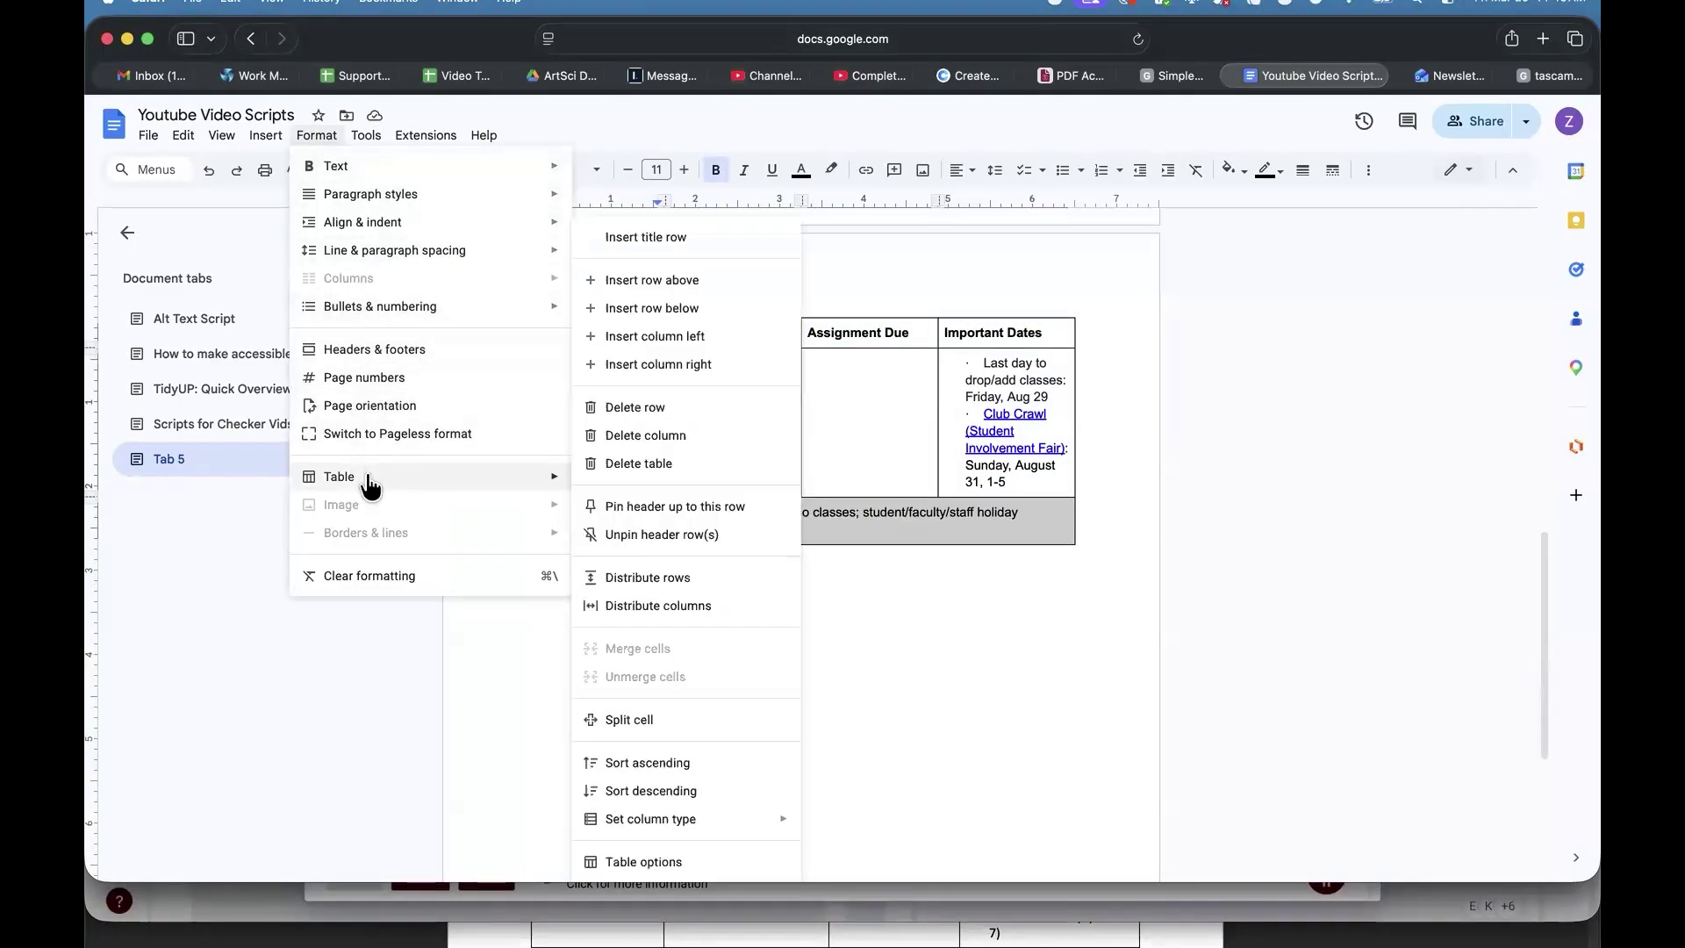
{"action": "left_click", "coordinate": [689, 862]}
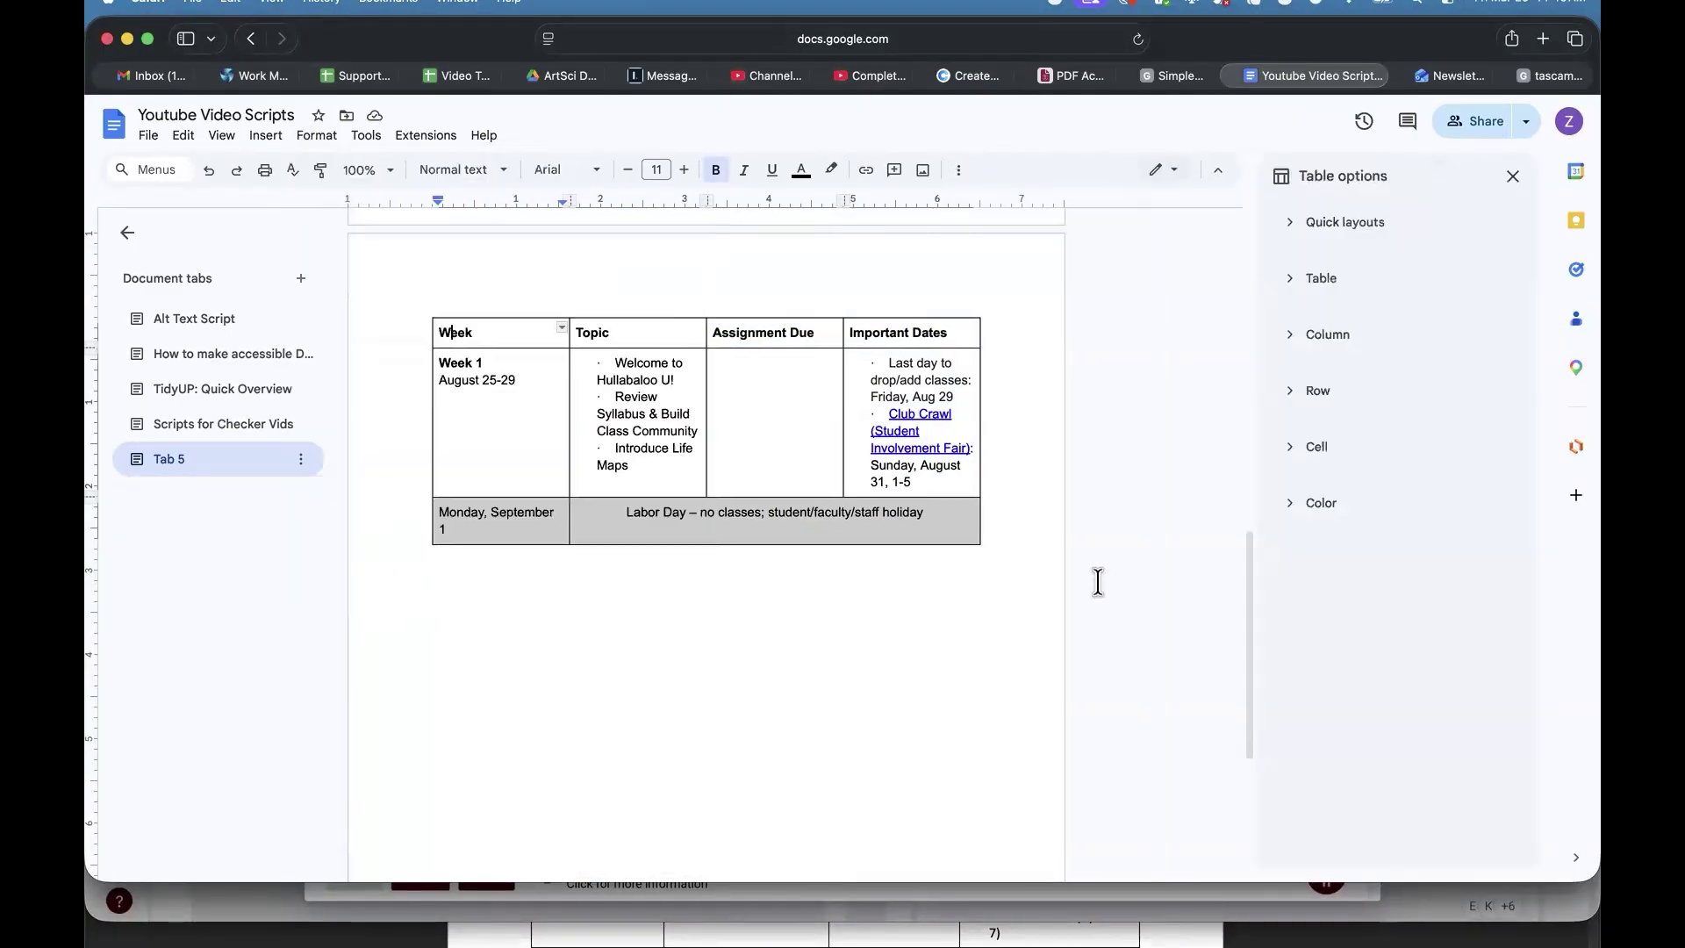
{"action": "left_click", "coordinate": [1314, 390]}
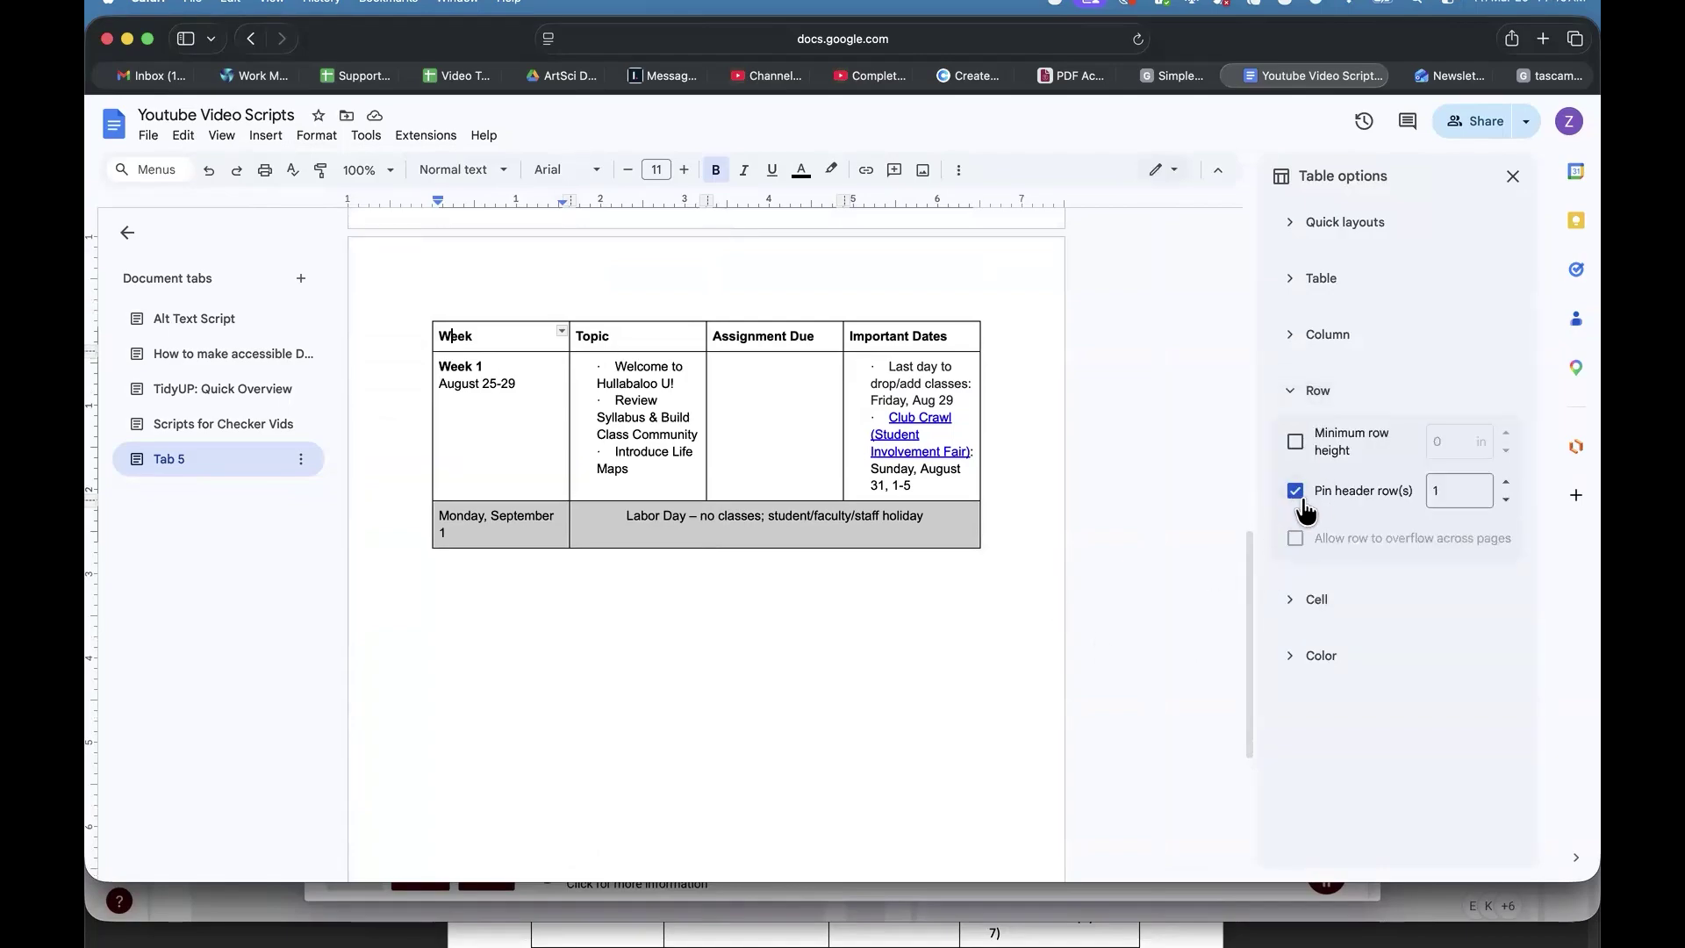
{"action": "left_click", "coordinate": [1297, 492]}
{"action": "left_click", "coordinate": [1302, 502]}
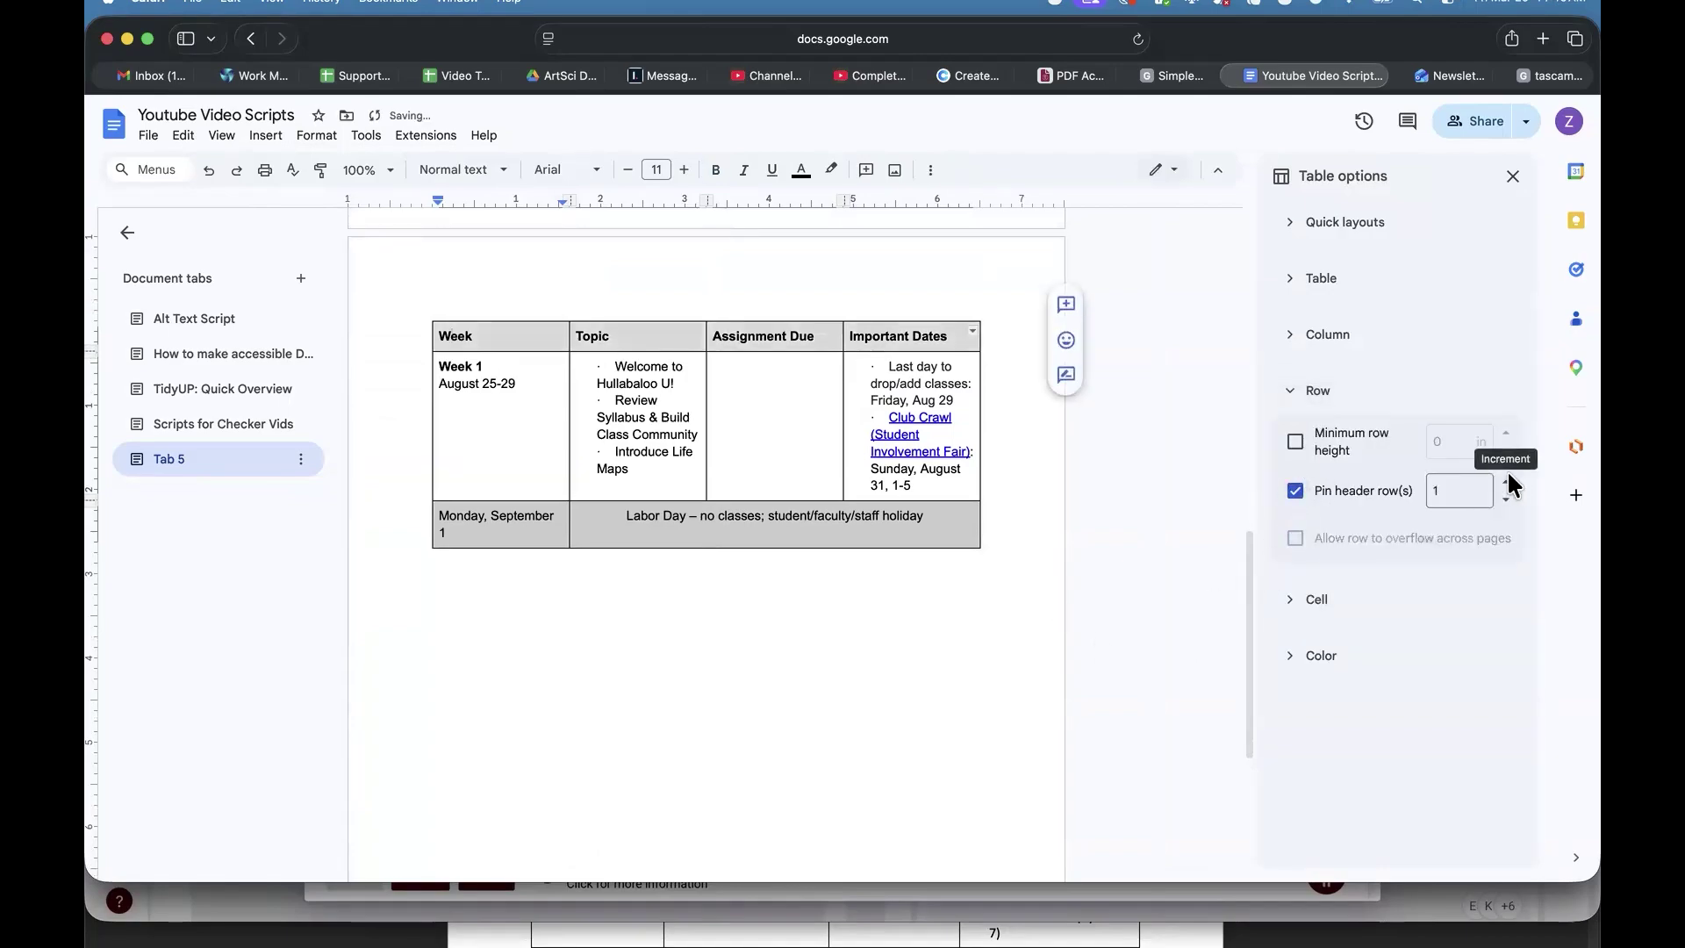
{"action": "left_click", "coordinate": [1505, 482]}
{"action": "left_click", "coordinate": [1506, 499]}
Copy the whole schedule table from Google Docs and paste it into Simple Syllabus's Course Schedule editor.
{"action": "left_click_drag", "start_coordinate": [447, 336], "coordinate": [906, 533]}
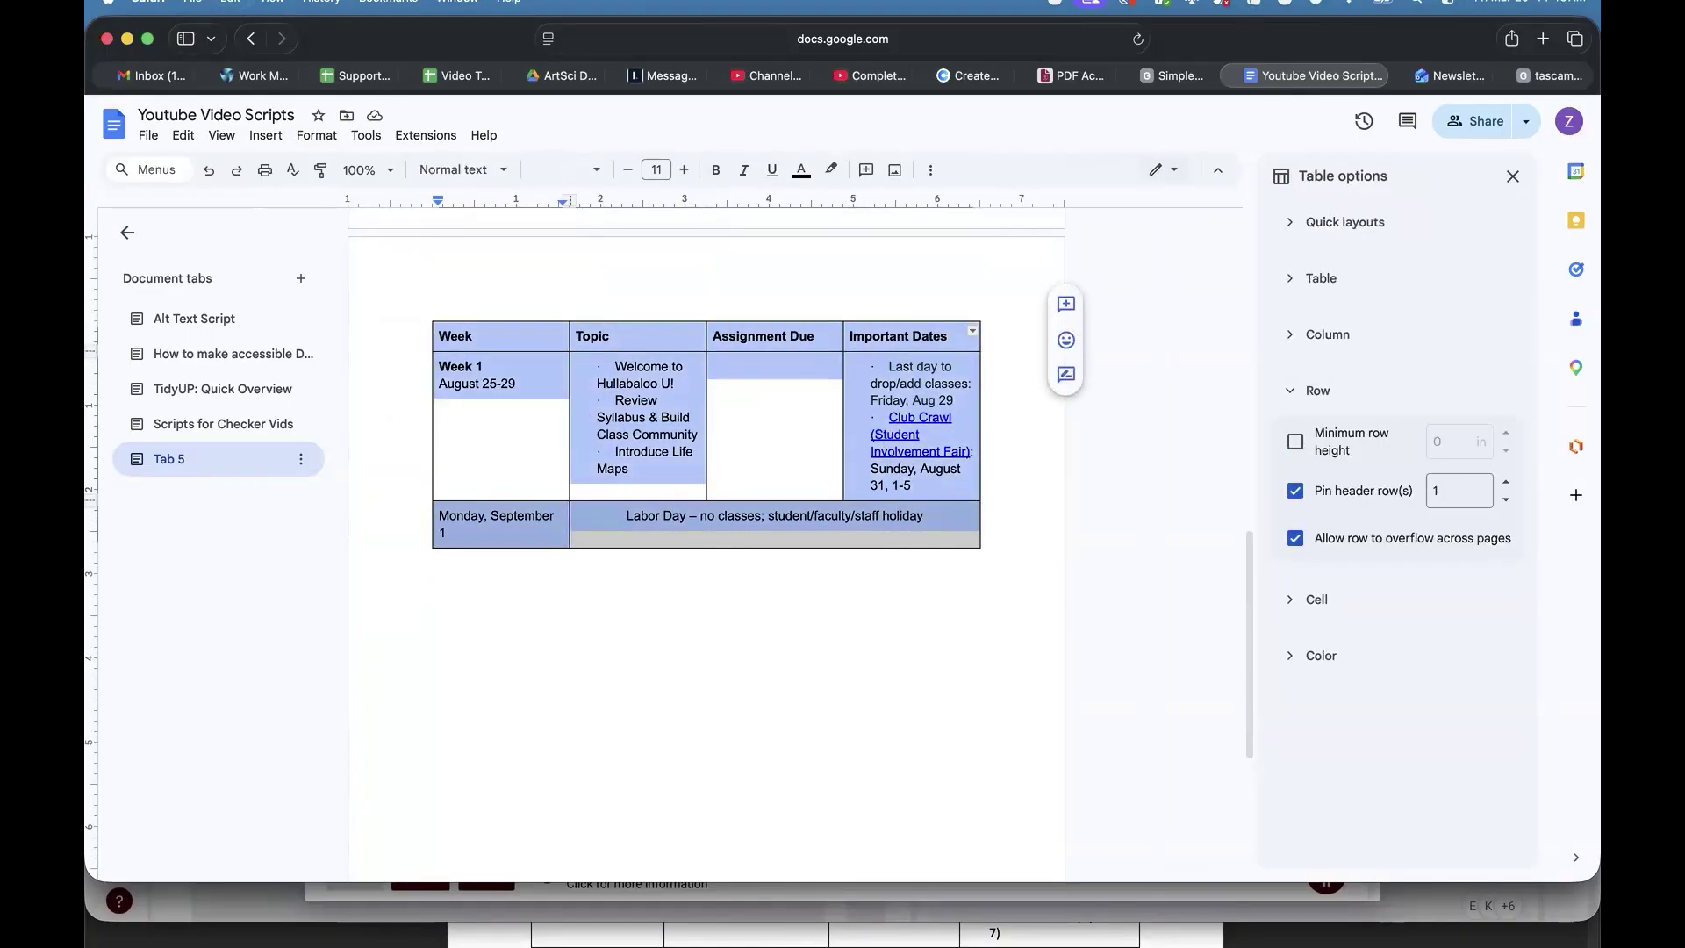
{"action": "key", "text": "super+grave"}
{"action": "key", "text": "super+v"}
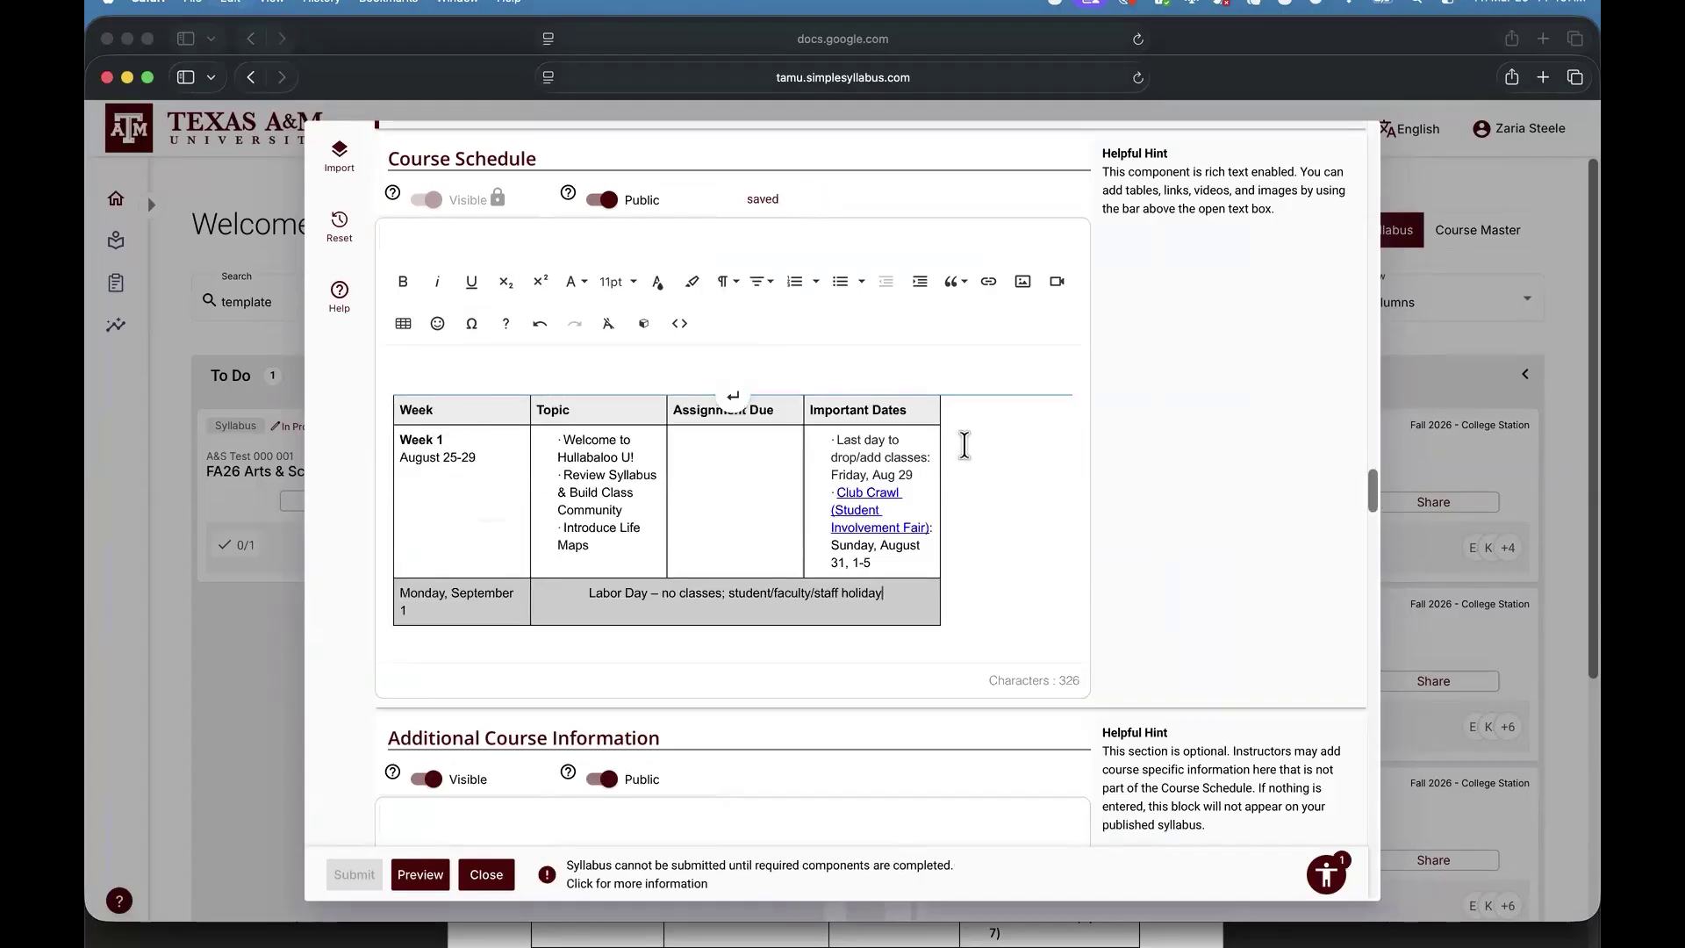
Run the Accessibility Checker on the Course Schedule, add the table caption "schedule" and advance past the issue.
{"action": "left_click", "coordinate": [1326, 874]}
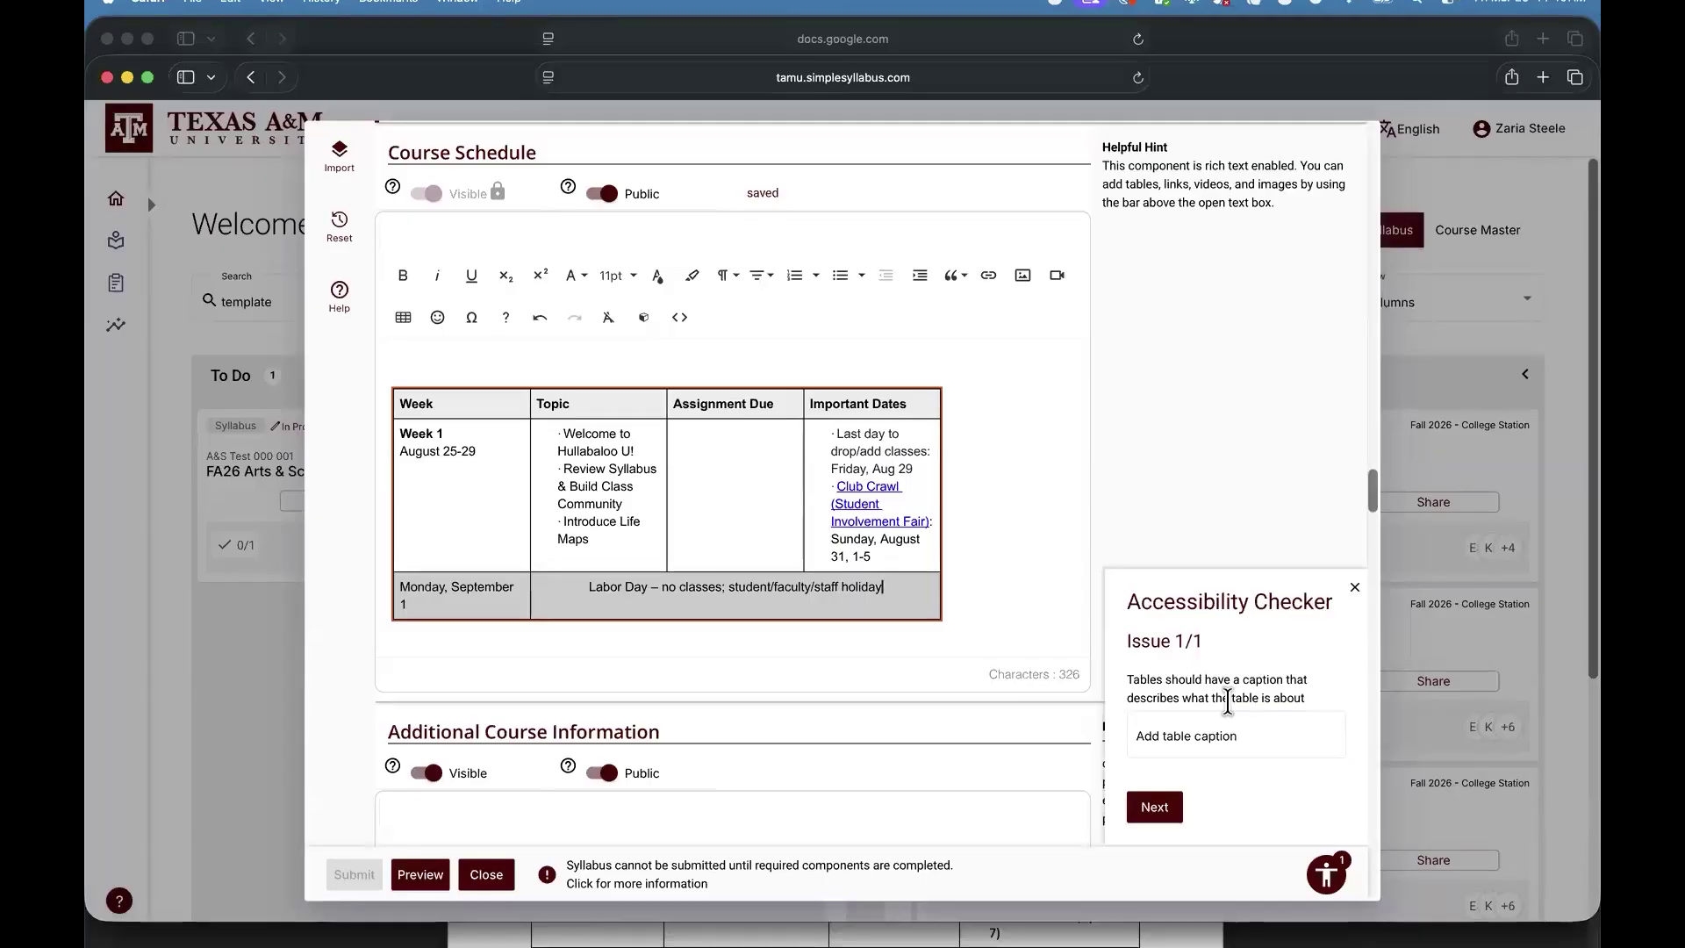
{"action": "left_click", "coordinate": [1205, 736]}
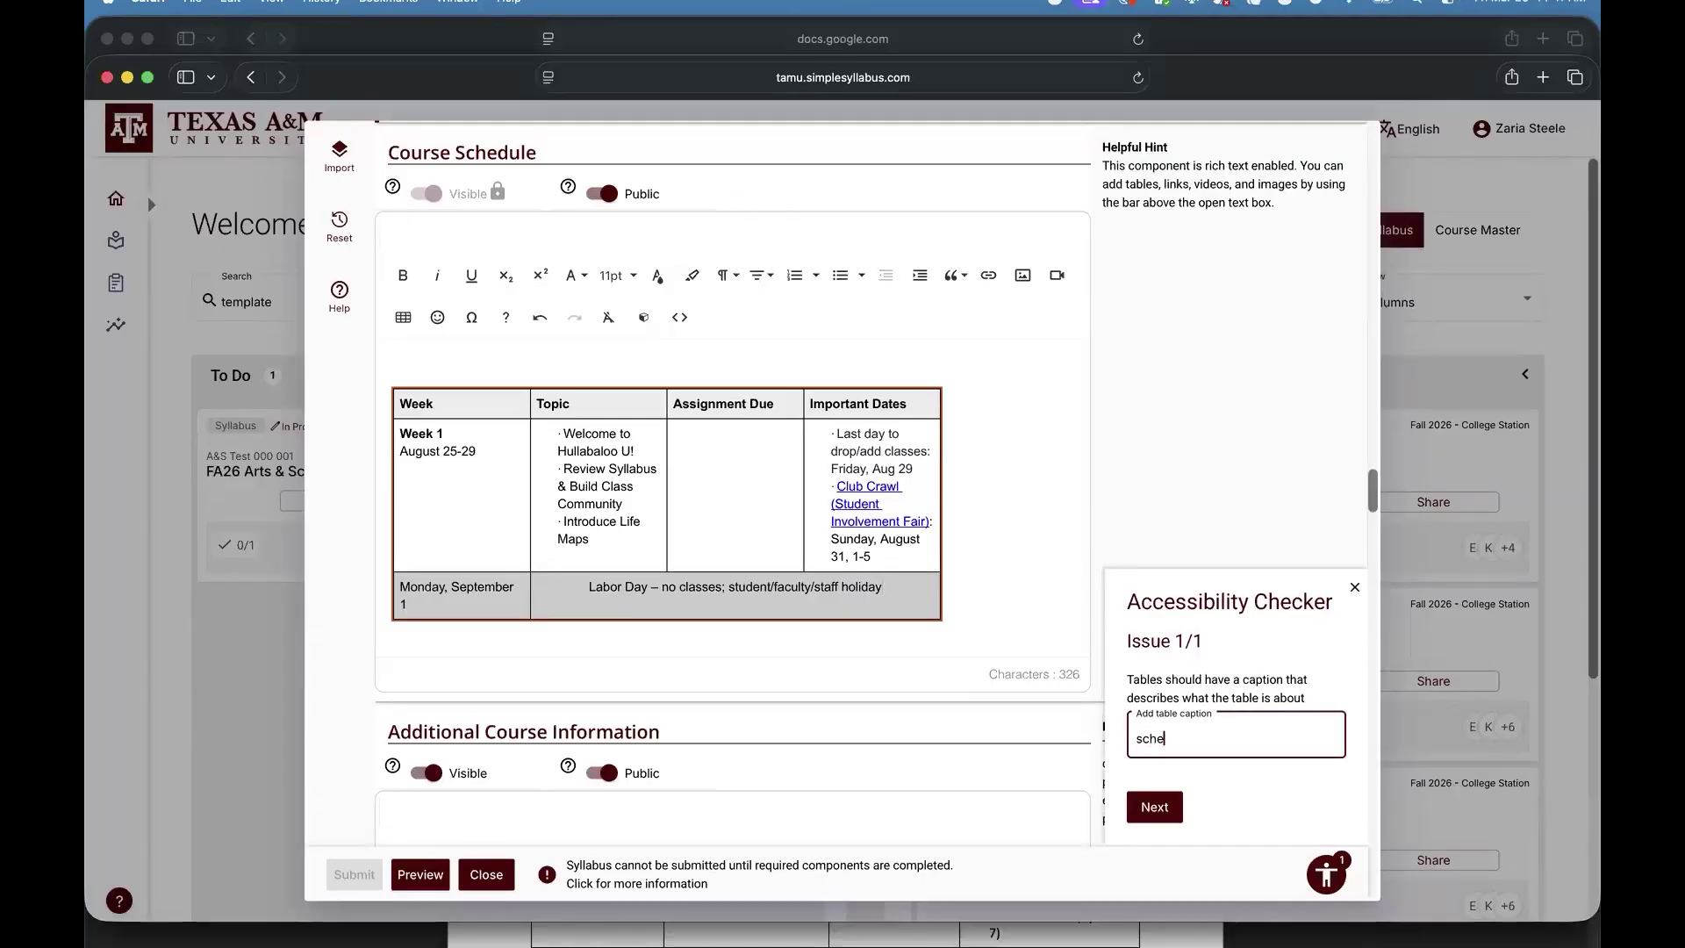
{"action": "left_click", "coordinate": [1174, 807]}
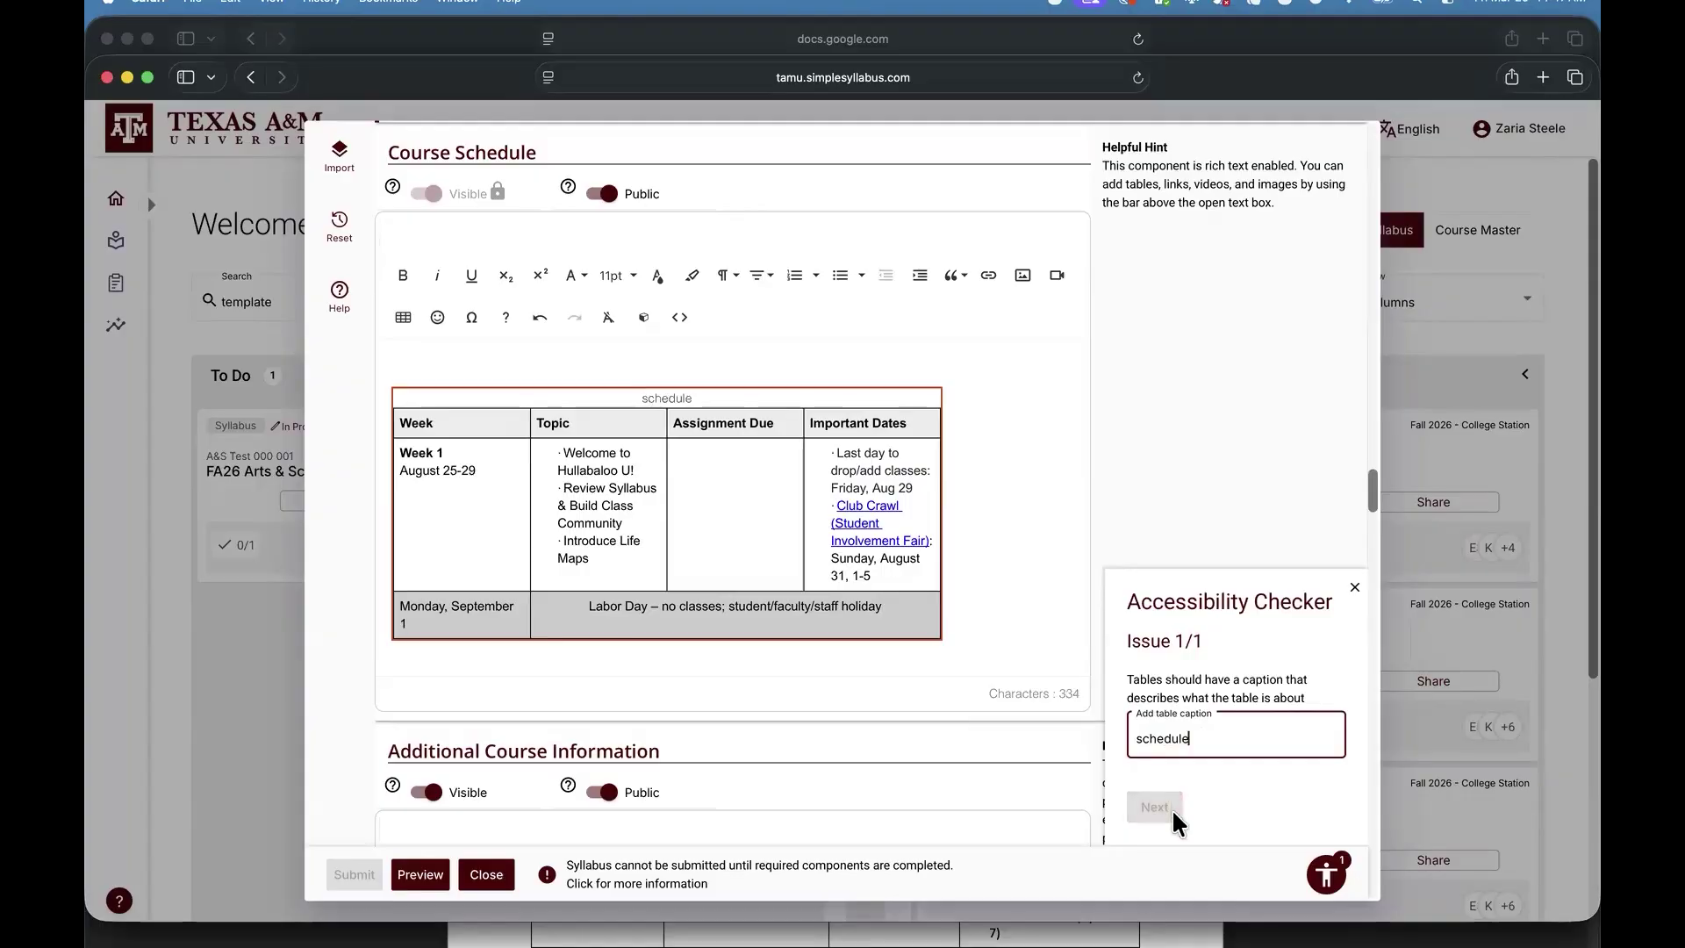
{"action": "left_click", "coordinate": [1154, 806]}
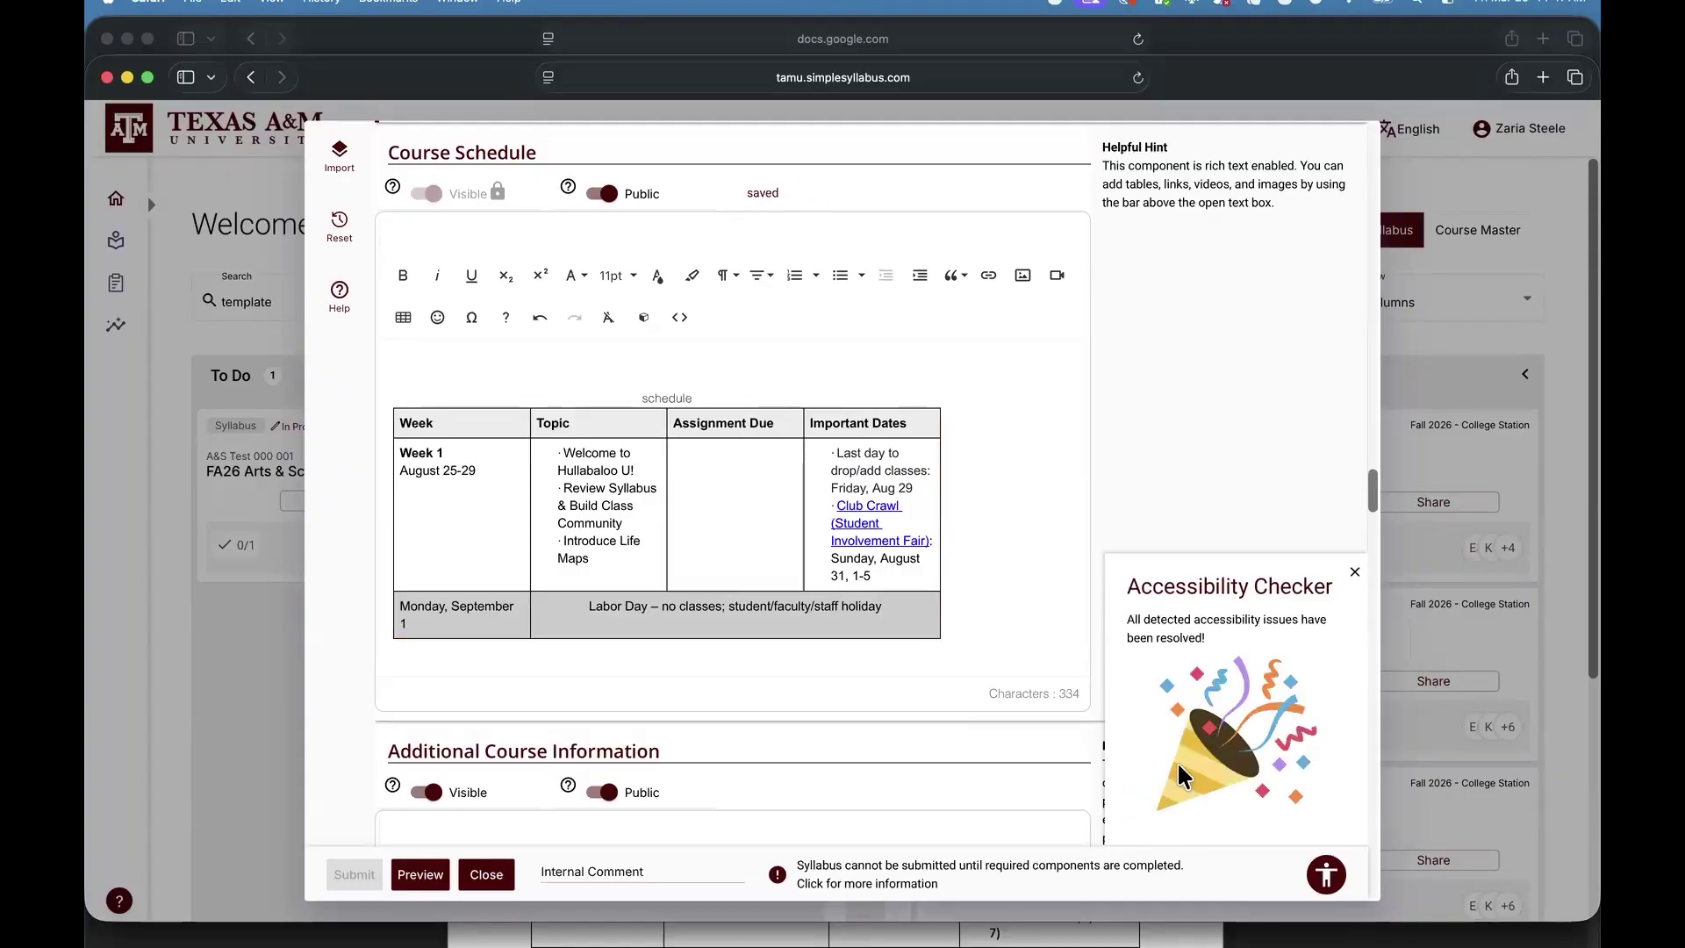